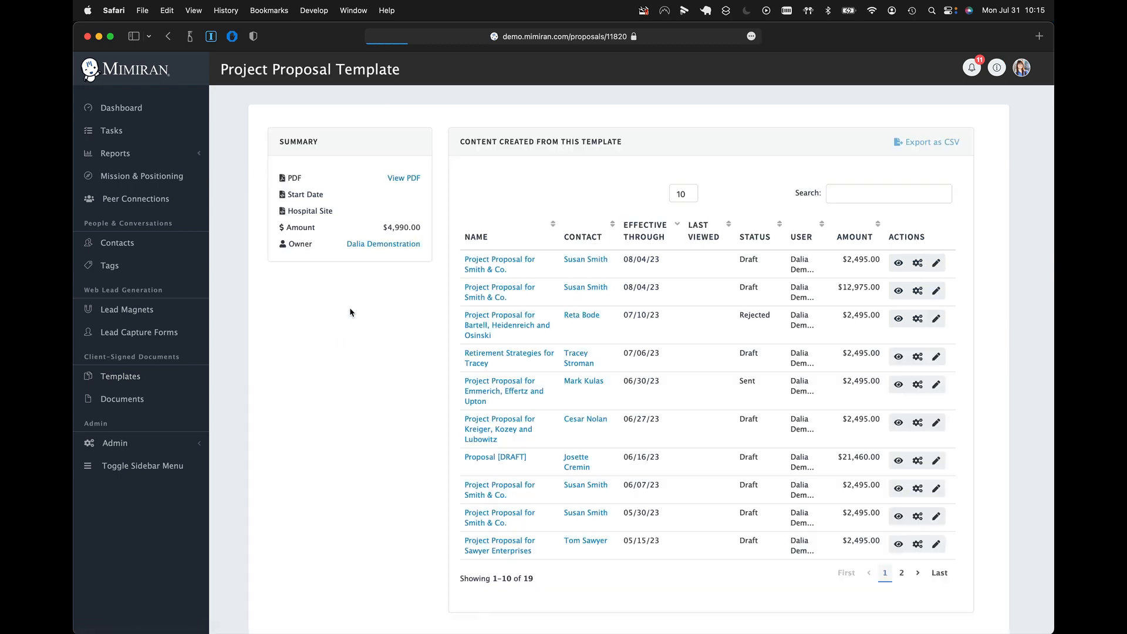
- Preview the Project Proposal Template and return to its overview page
scroll(349, 312, "down", 2)
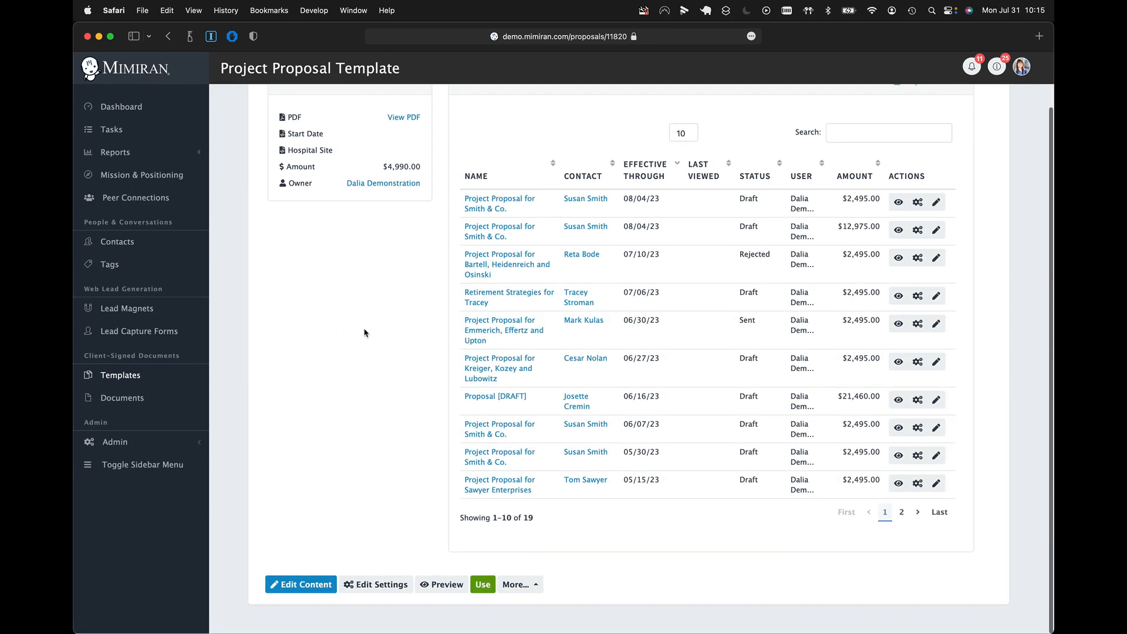
left_click(444, 586)
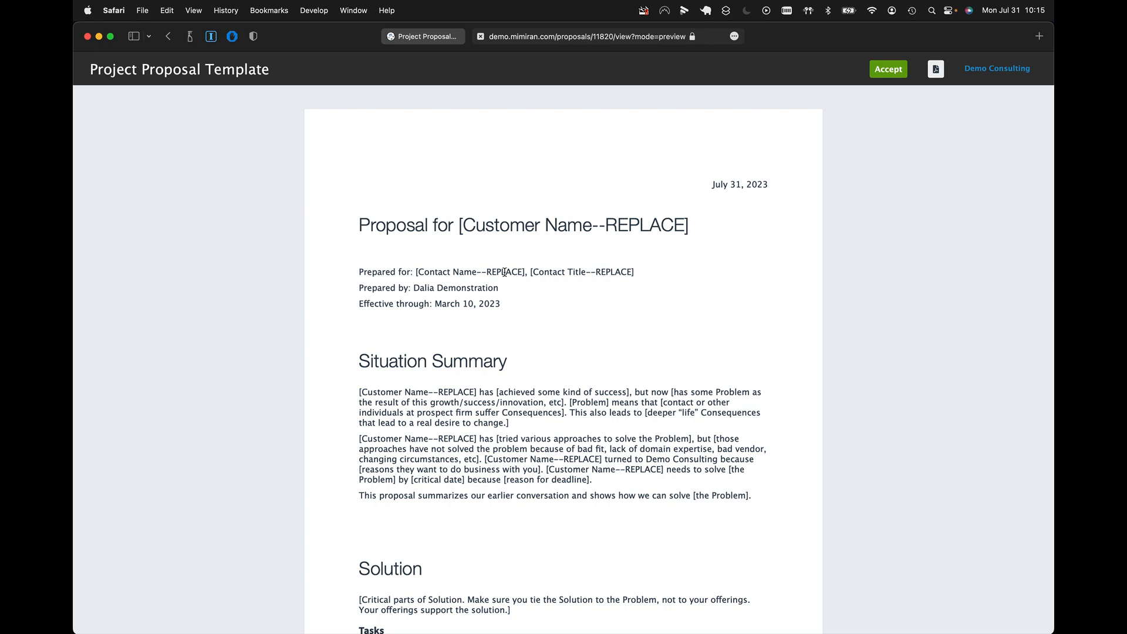
left_click(423, 37)
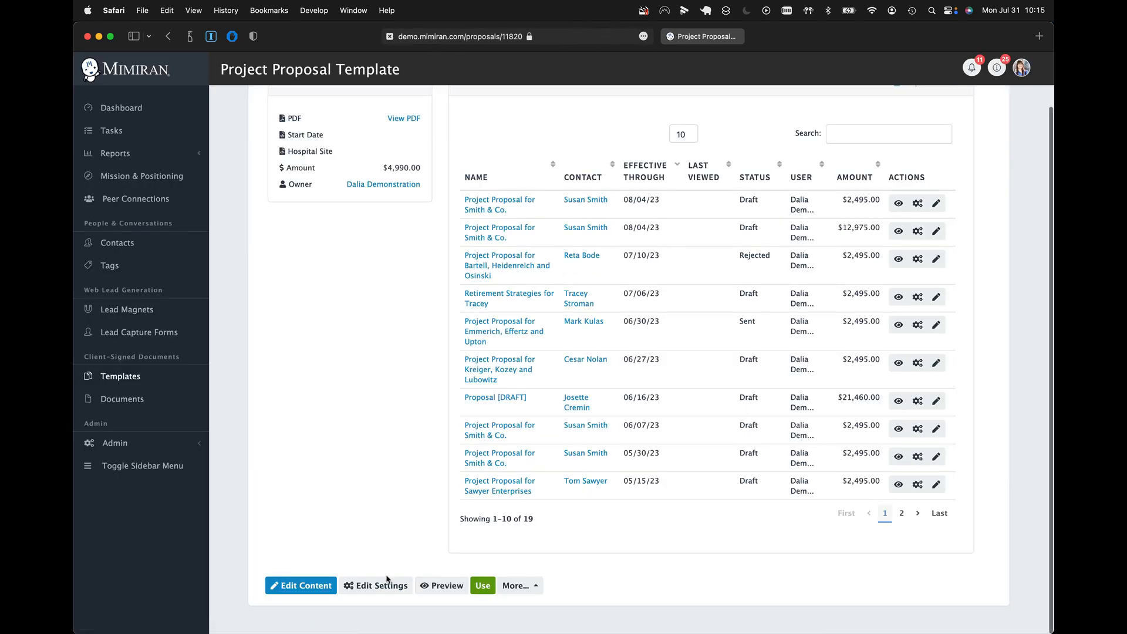
- Open the template's content for editing and colour the "Proposal for {{customer_name}}" heading dark red (C0392B)
left_click(325, 586)
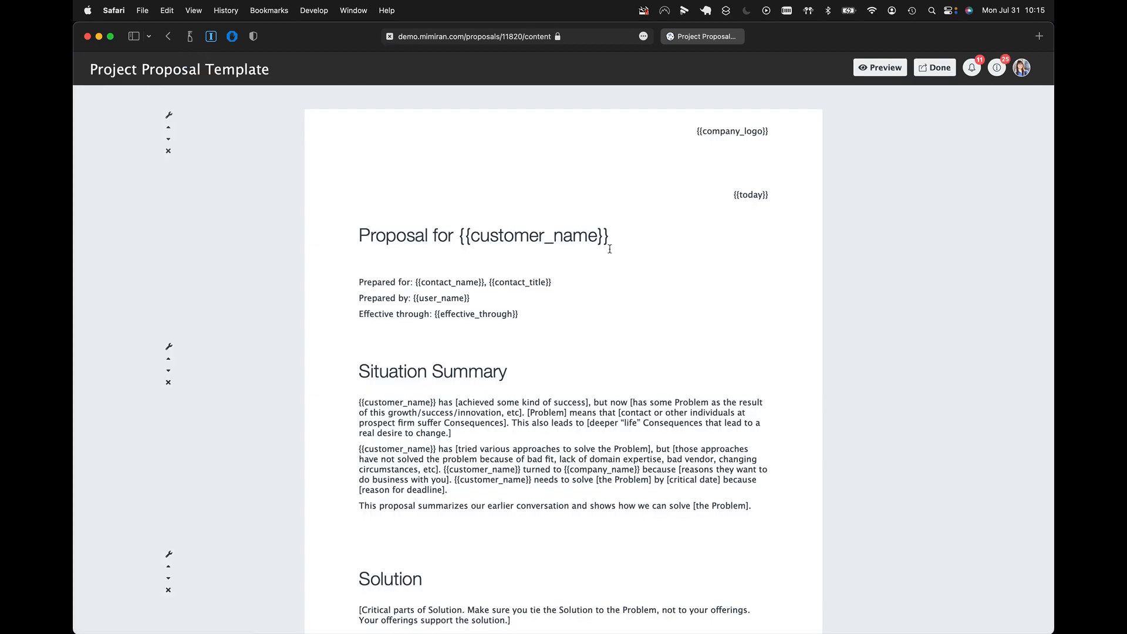
left_click(616, 237)
left_click_drag(616, 237, 357, 237)
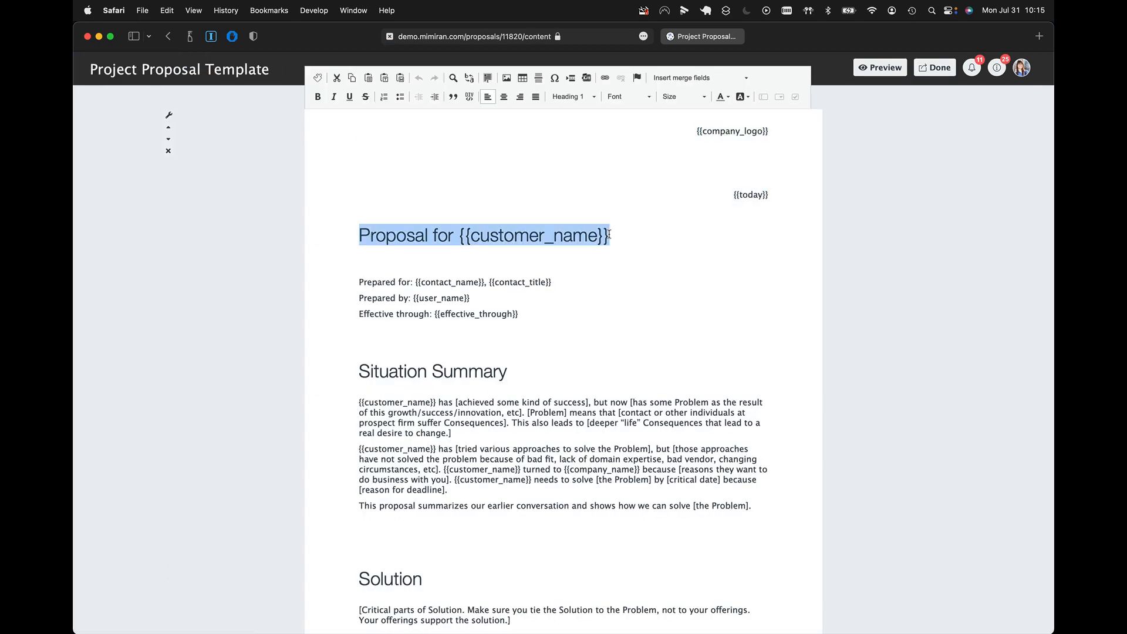
left_click(728, 98)
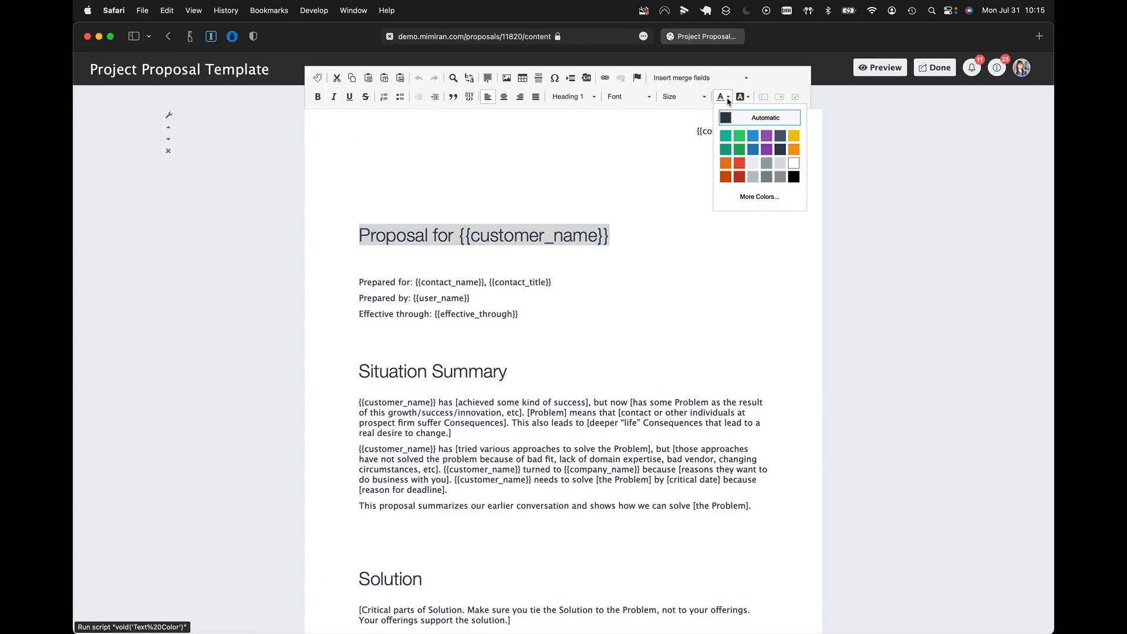
left_click(739, 176)
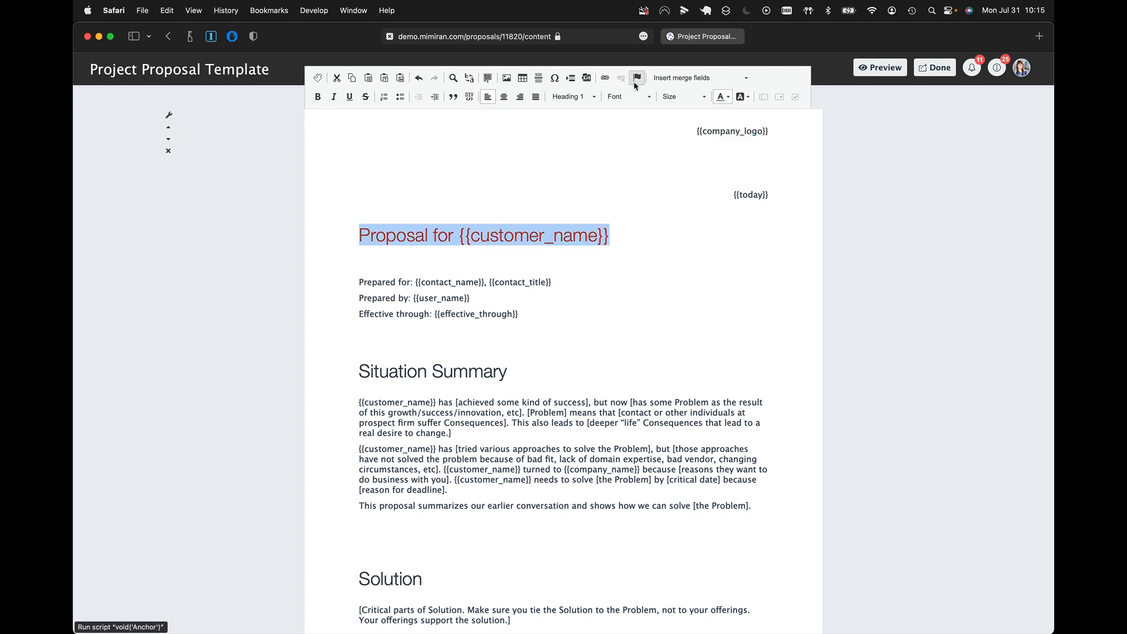
- Look through the heading's font, paragraph format and size choices, check the preview, and return to the content editor
left_click(640, 97)
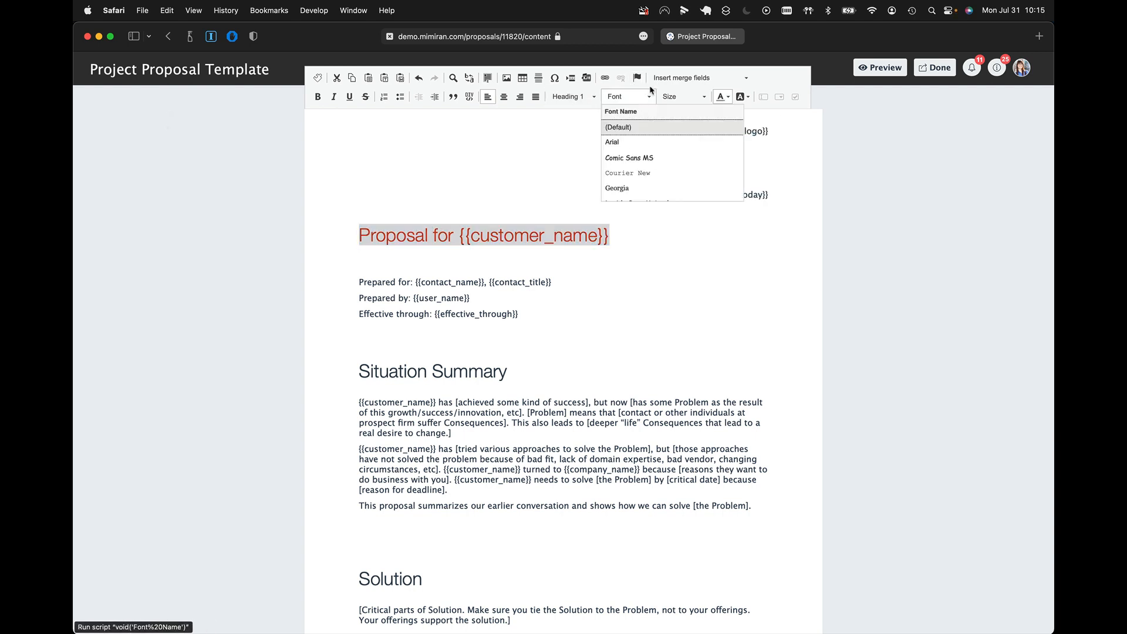
left_click(589, 98)
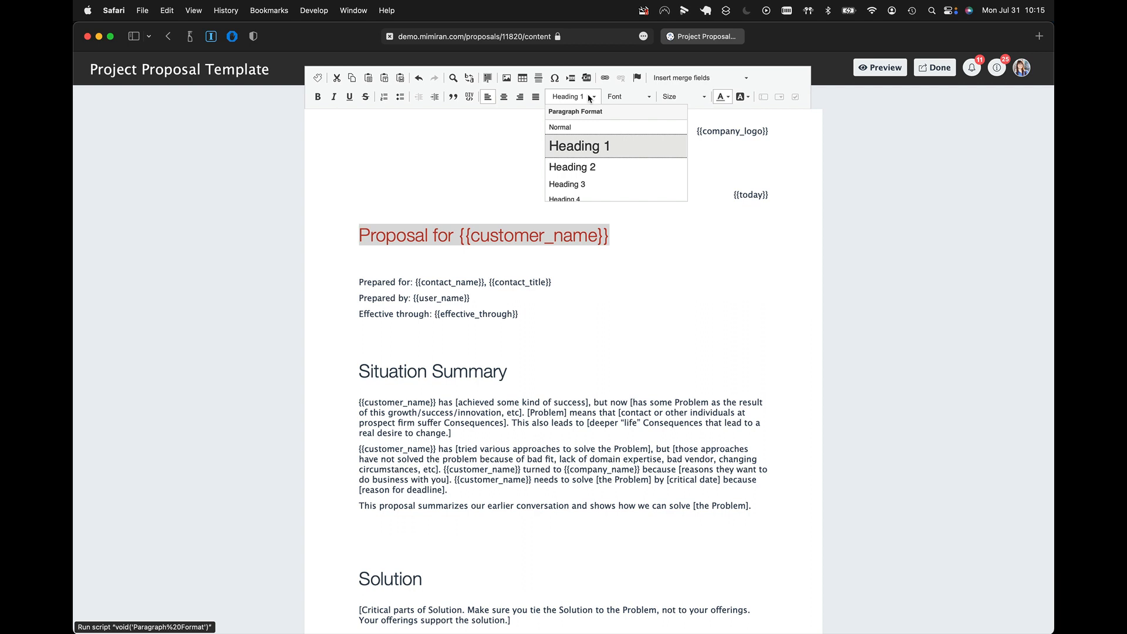
left_click(694, 98)
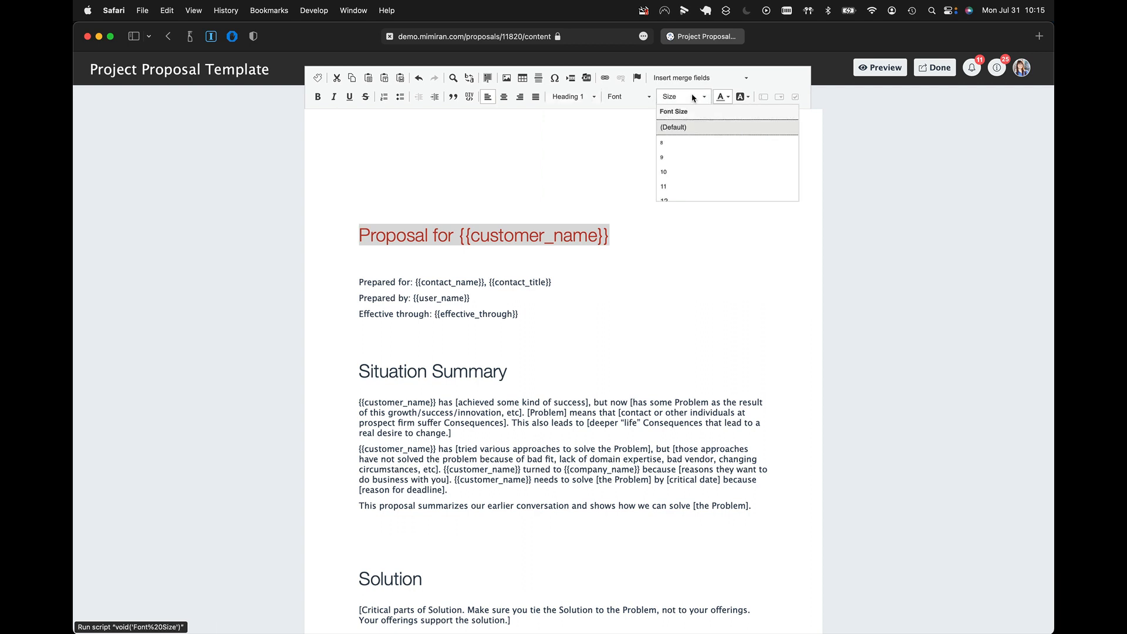
left_click(655, 262)
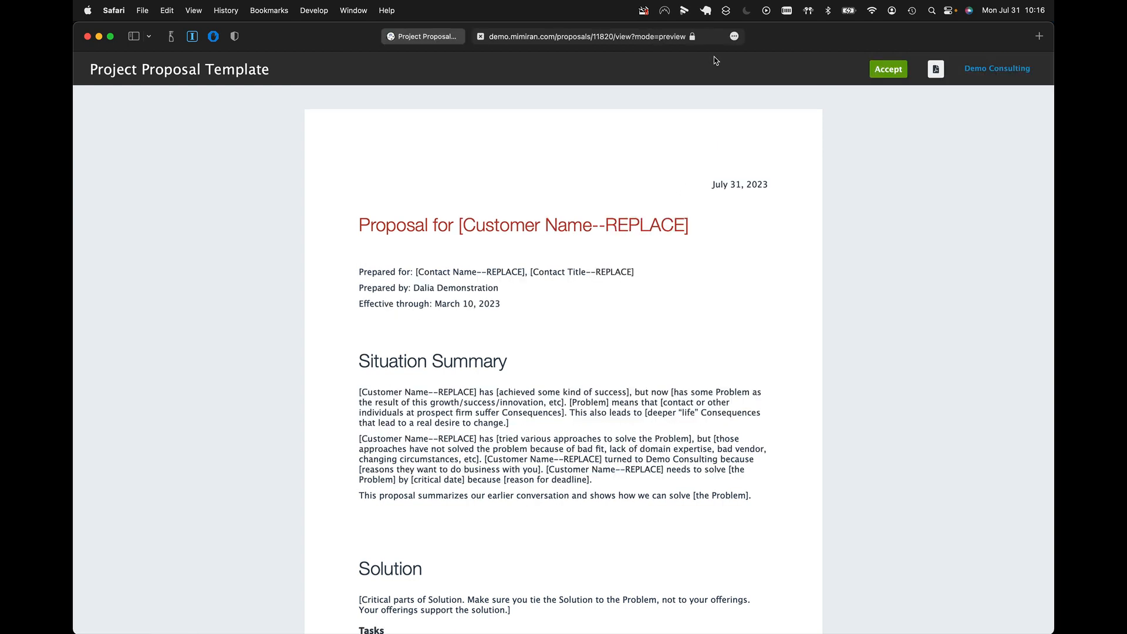
left_click(436, 37)
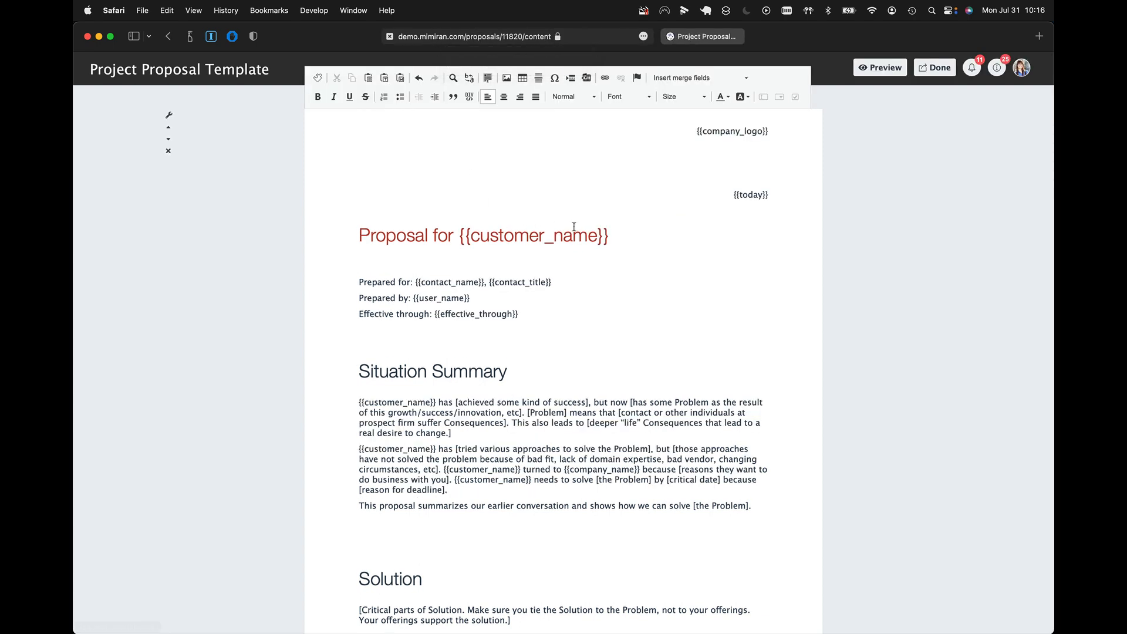
- Reset the "Proposal for {{customer_name}}" heading's text colour to Automatic
left_click_drag(609, 235, 356, 235)
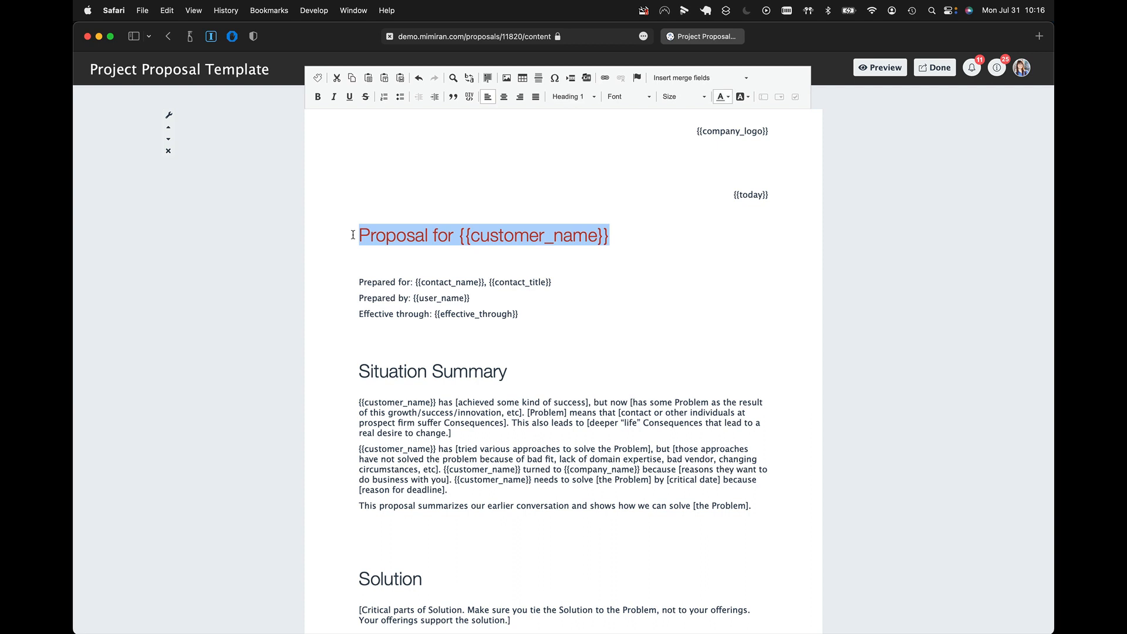
left_click(727, 100)
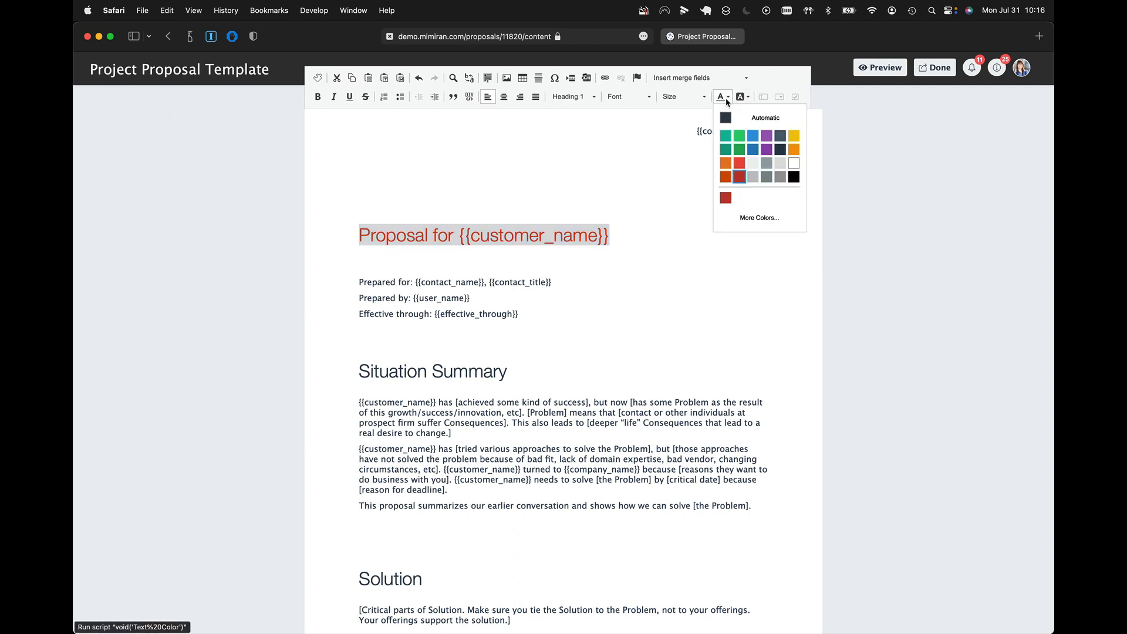
left_click(739, 118)
left_click(659, 261)
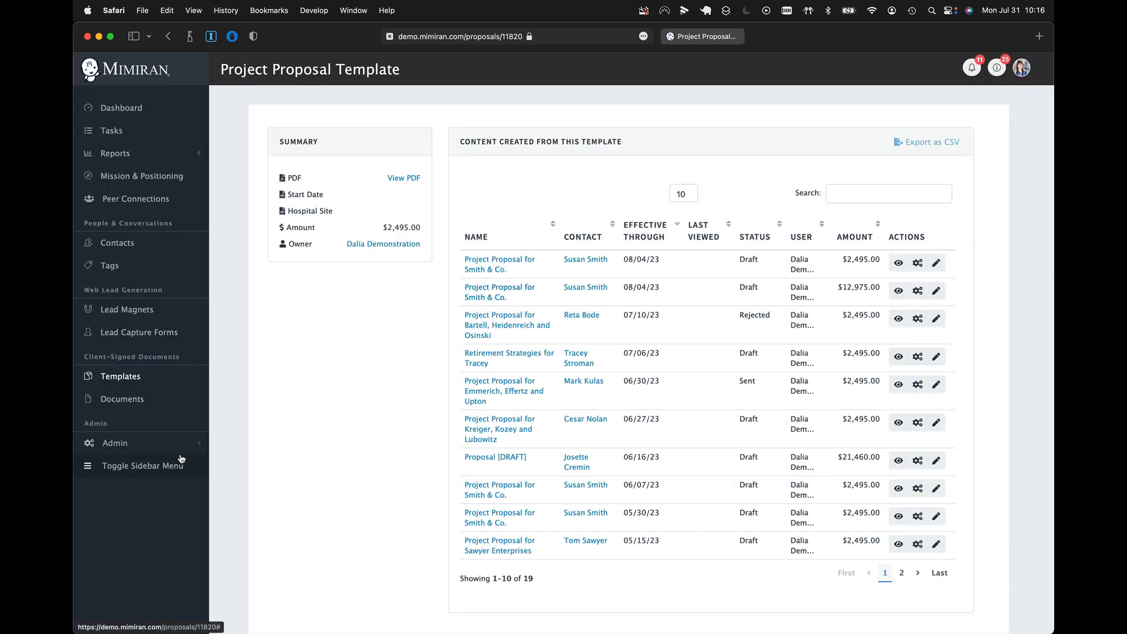
- In the account settings, choose the yourHR+ logo PNG as the logo and the YourHRPlus background JPG as the background image
left_click(157, 447)
left_click(154, 469)
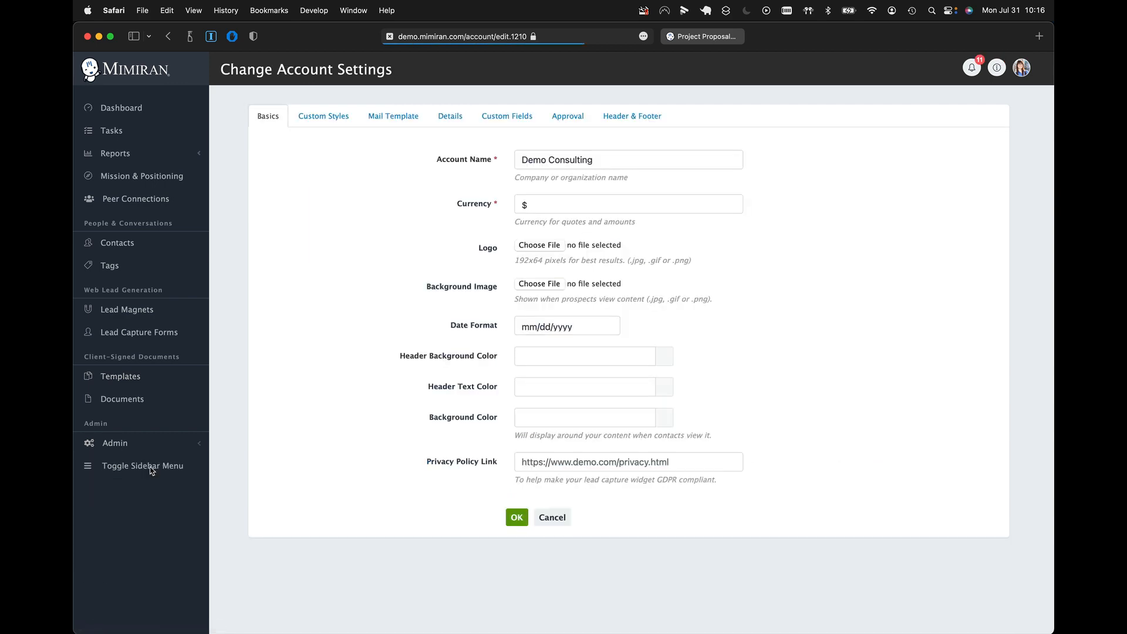
left_click(546, 247)
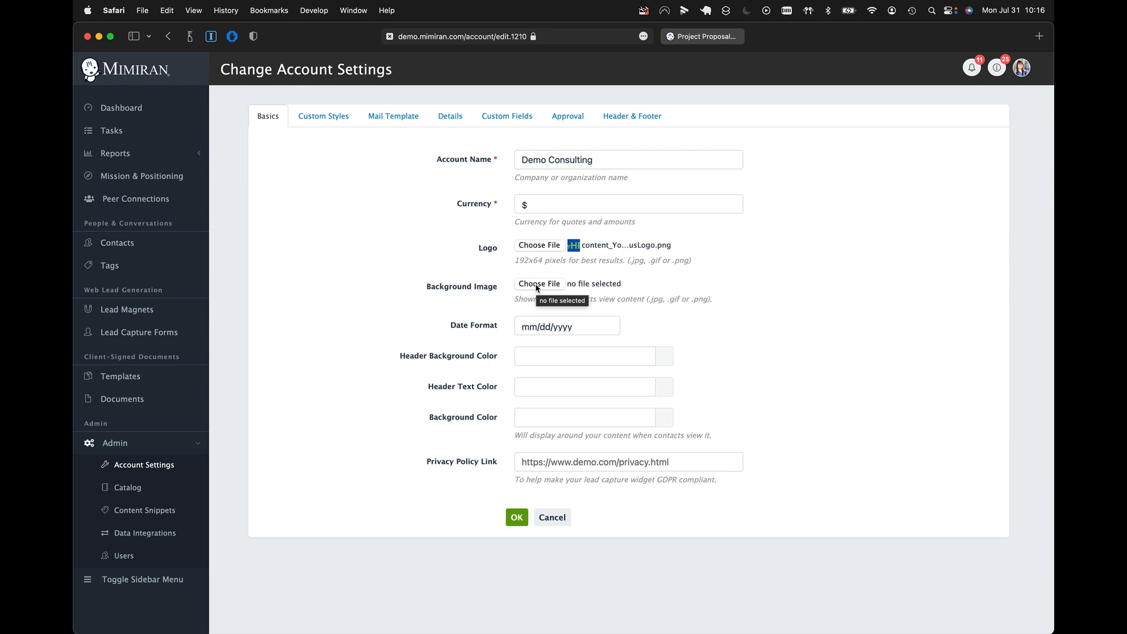
left_click(528, 417)
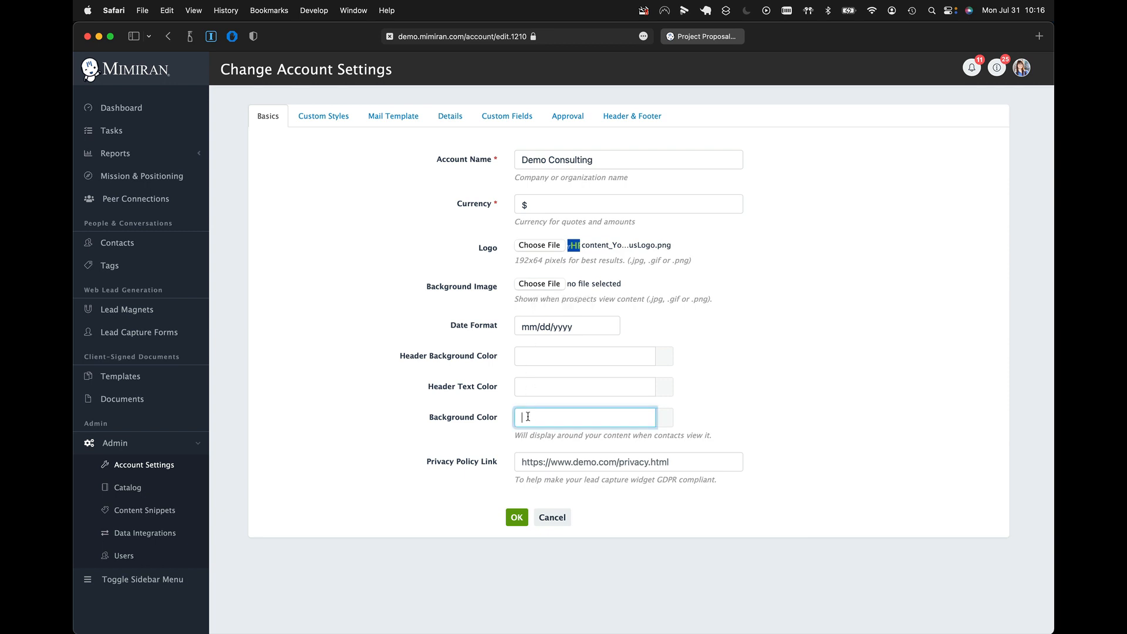
left_click(539, 283)
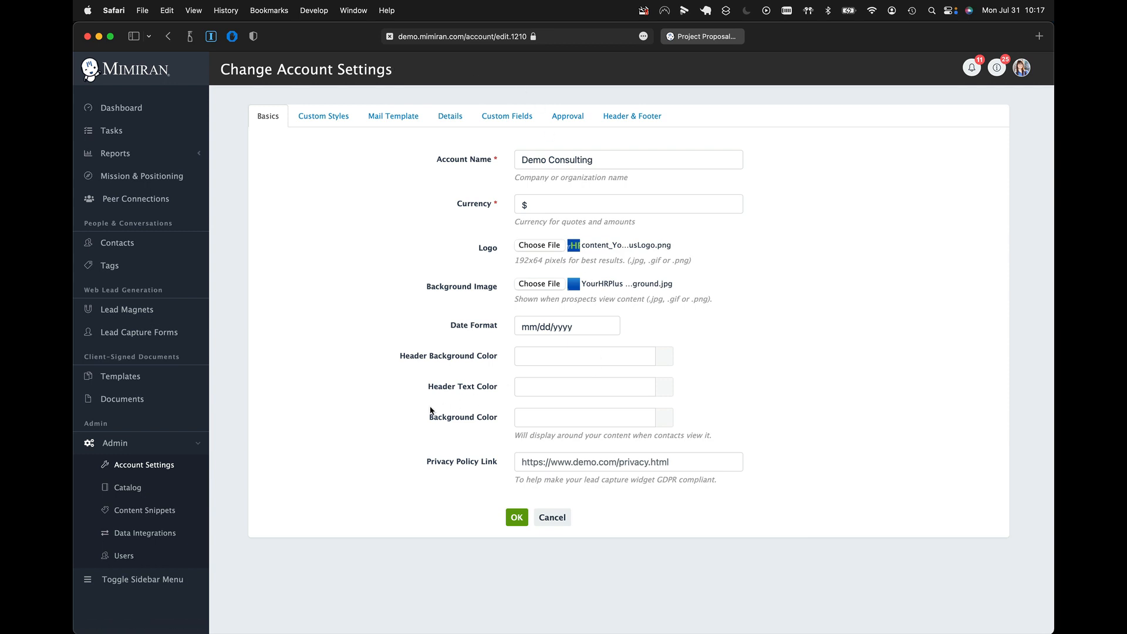
- Sample the logo's blue with Digital Color Meter, set the header background color to #2355B3, and save the account settings
key("super+space")
type("digi")
key("Return")
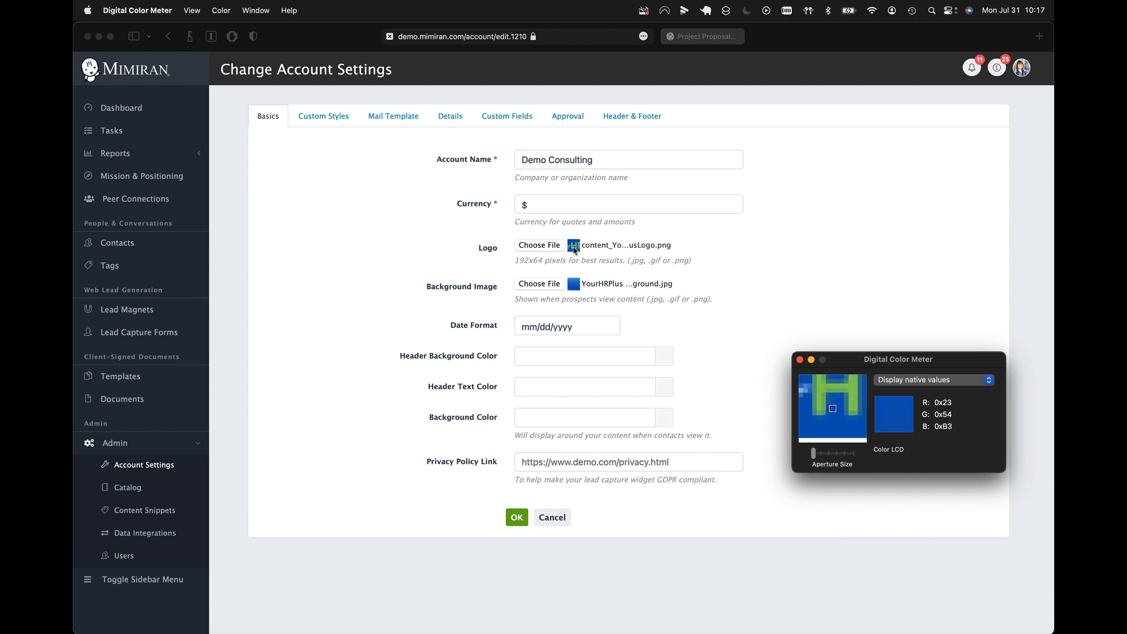
key("super+shift+c")
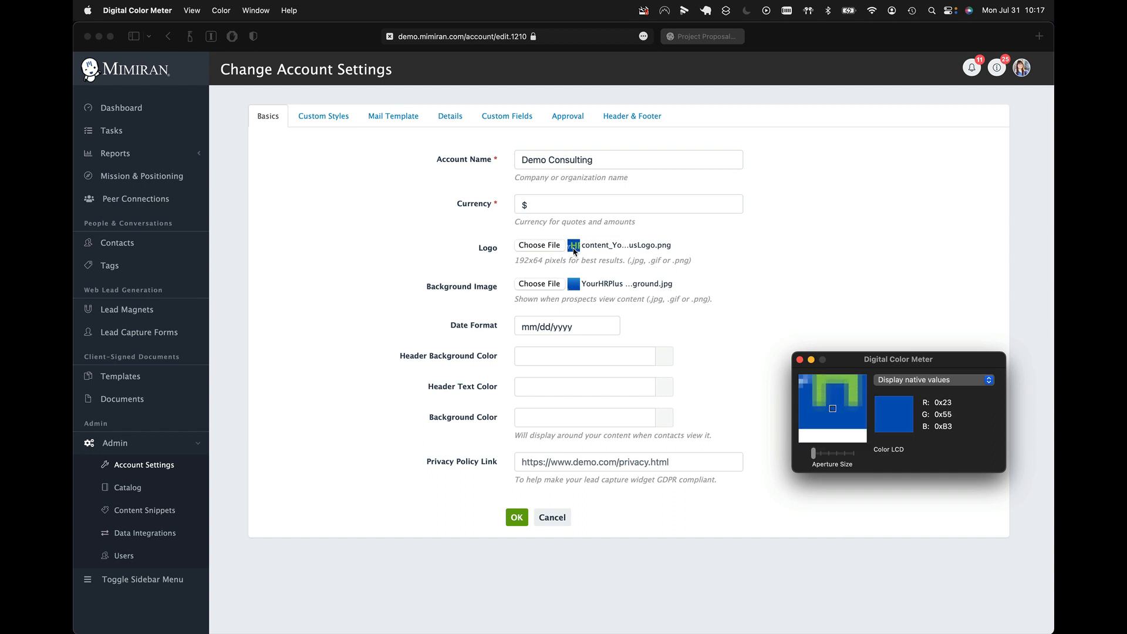
left_click(537, 358)
key("super+v")
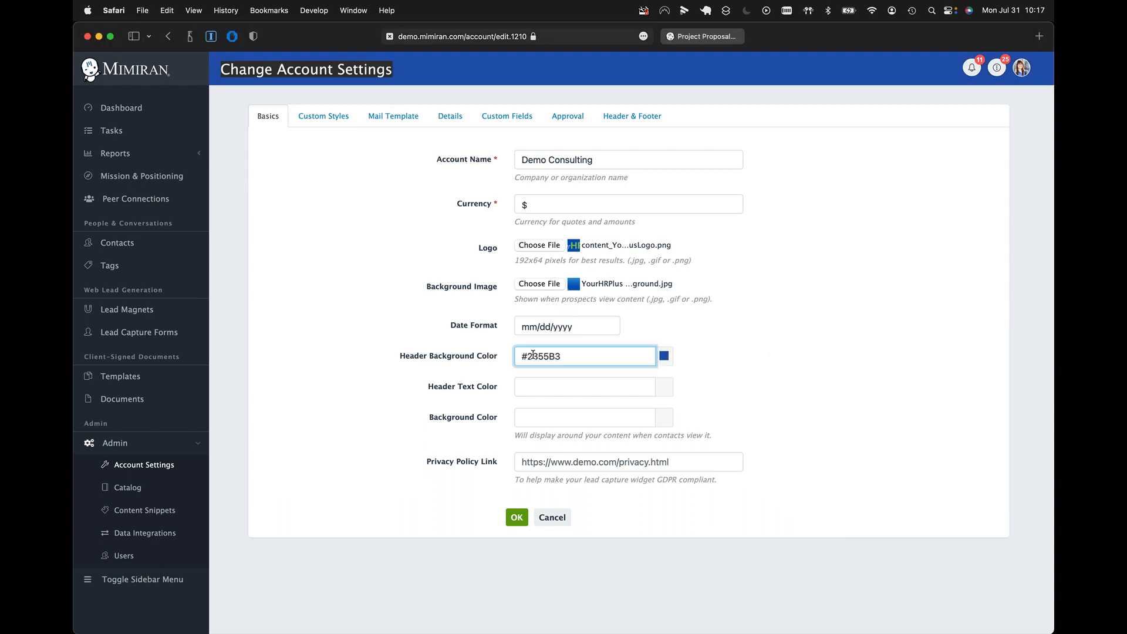
key("Return")
- Check the branding and the title and Situation Summary headings in the proposal preview, and return to the account page
left_click(699, 37)
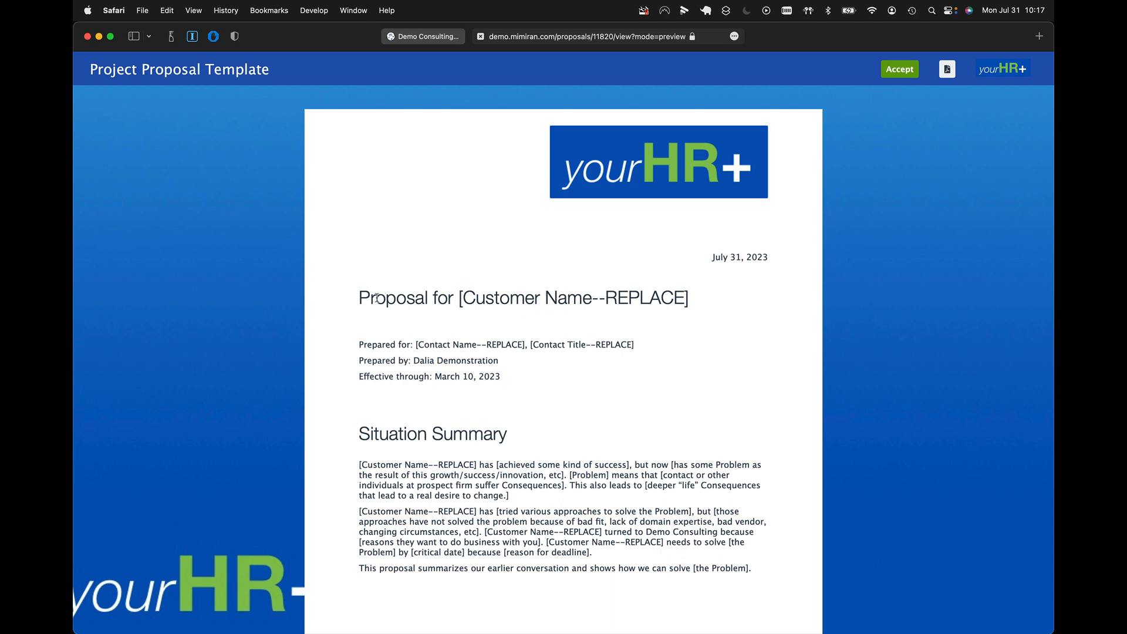
left_click_drag(360, 297, 691, 291)
left_click_drag(510, 434, 336, 434)
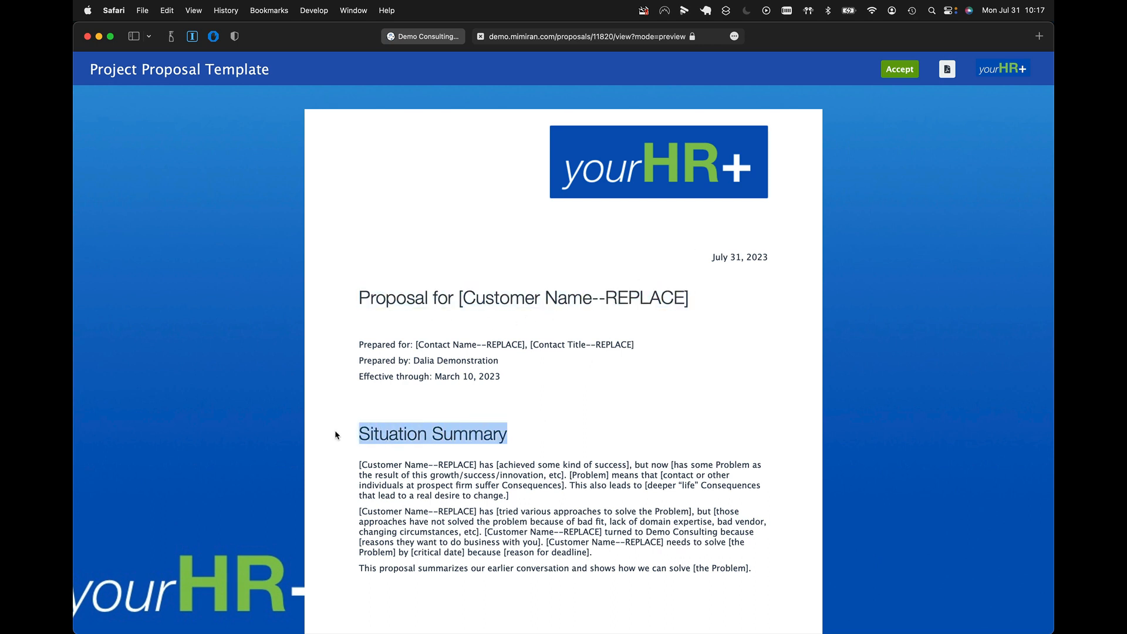
left_click(427, 37)
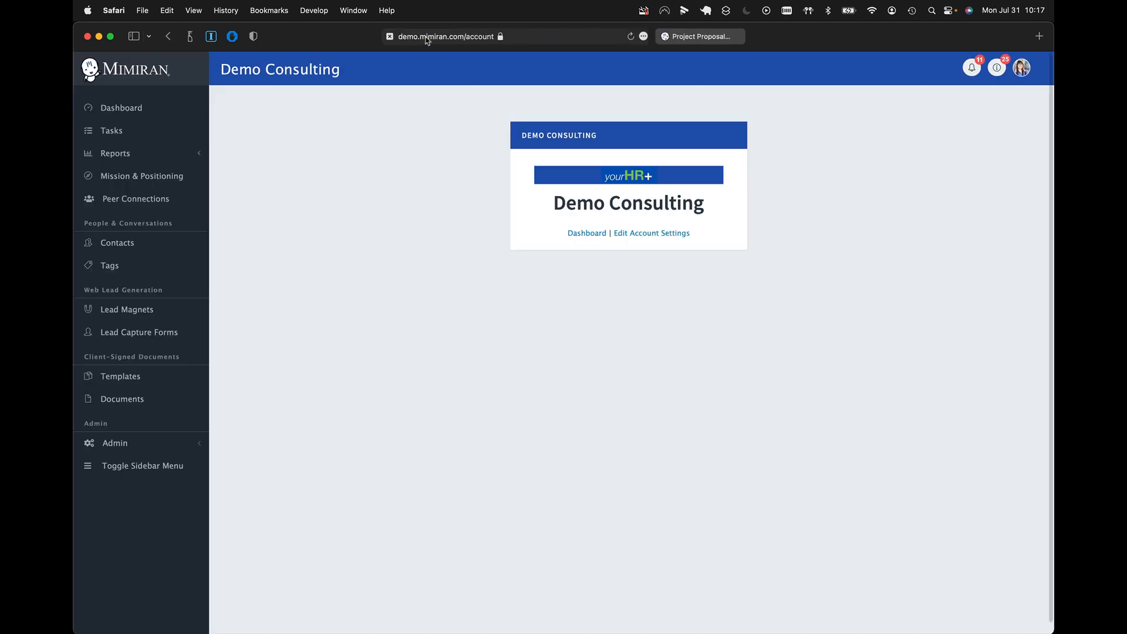
- Show the custom style sheet editor in the account's custom styles and enlarge its text area
left_click(658, 233)
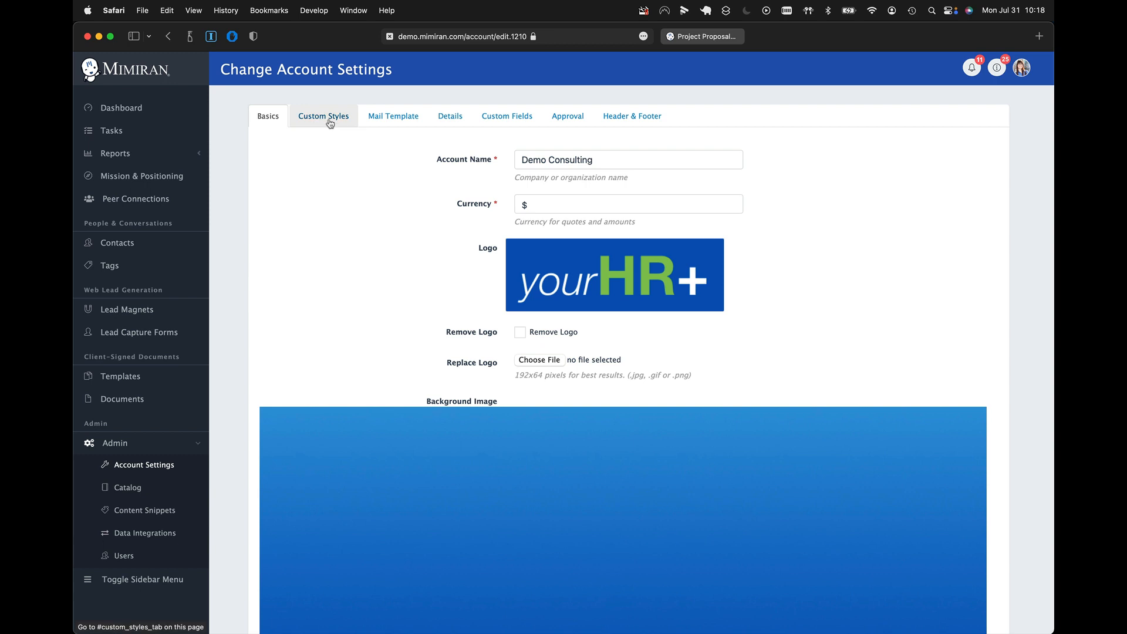
left_click(329, 122)
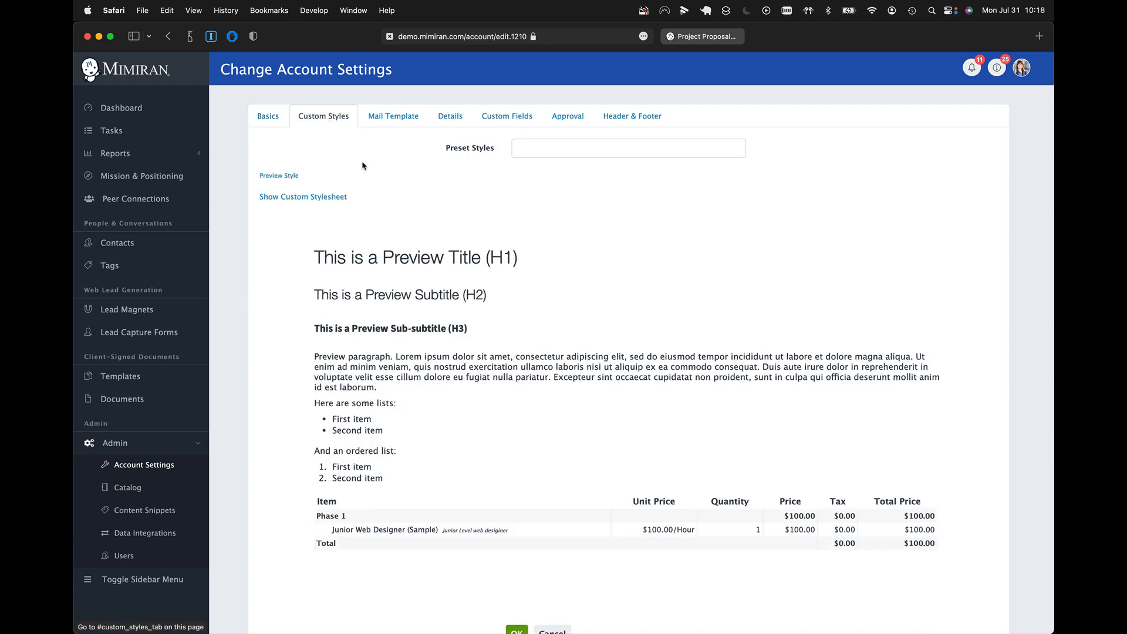
left_click(568, 151)
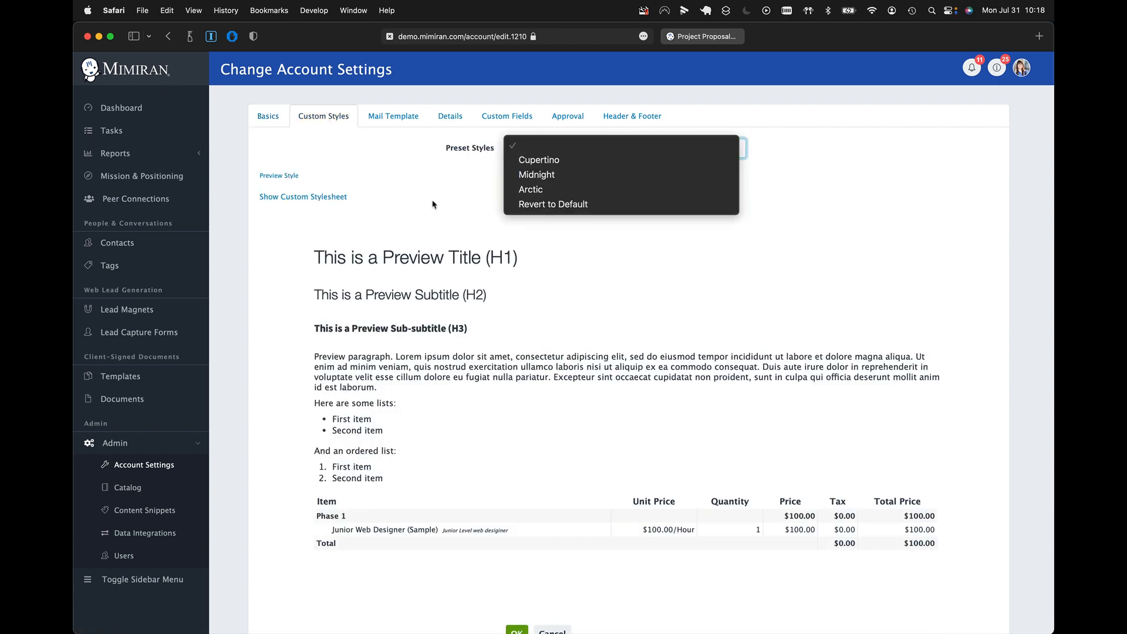
left_click(380, 206)
left_click(322, 198)
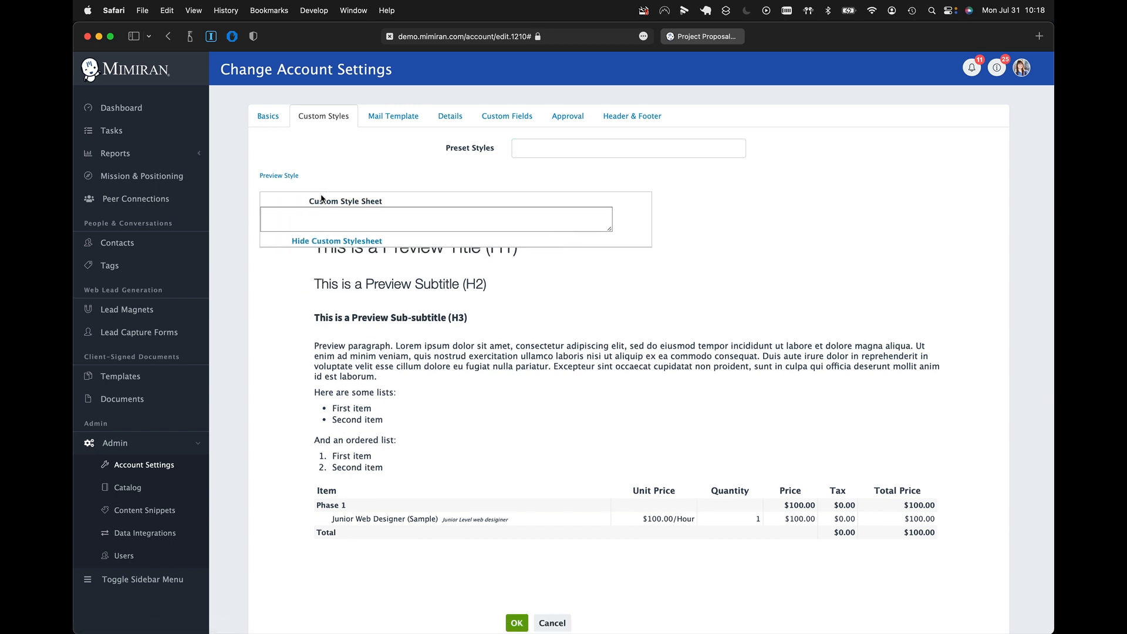
left_click_drag(609, 228, 609, 365)
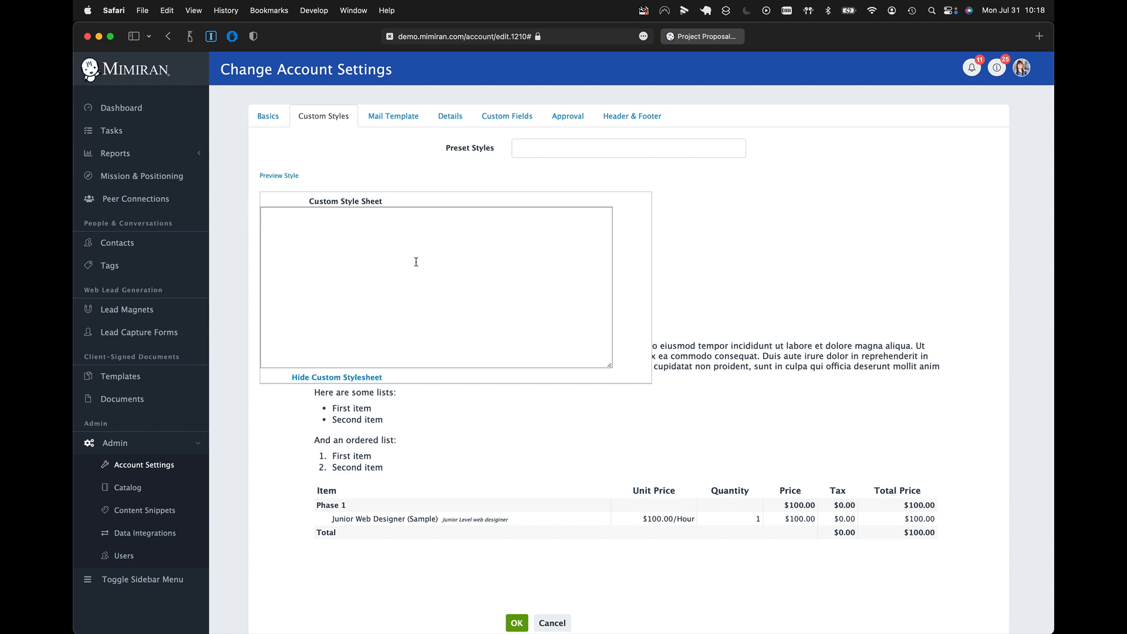
- Add an empty .mimiran-content h1 rule to the custom style sheet
key("super+v")
left_click_drag(325, 217, 262, 220)
left_click(302, 243)
left_click_drag(325, 215, 253, 216)
left_click(264, 218)
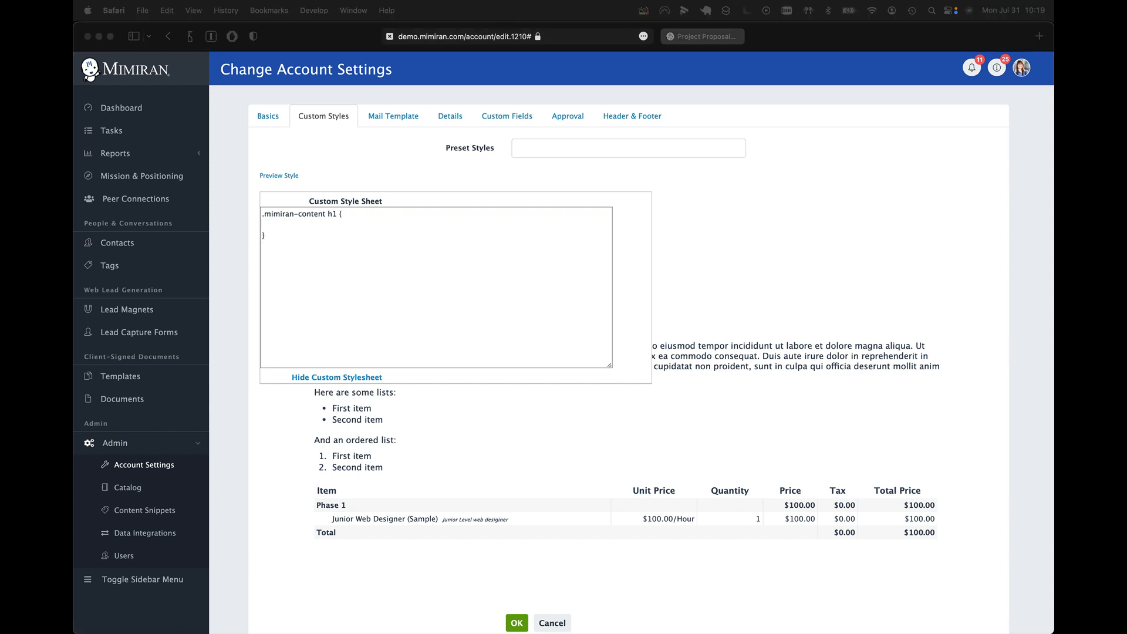
- Fill the .mimiran-content h1 rule with color #0c59b6, font-weight bold and font-size 32pt
left_click(283, 222)
type("color")
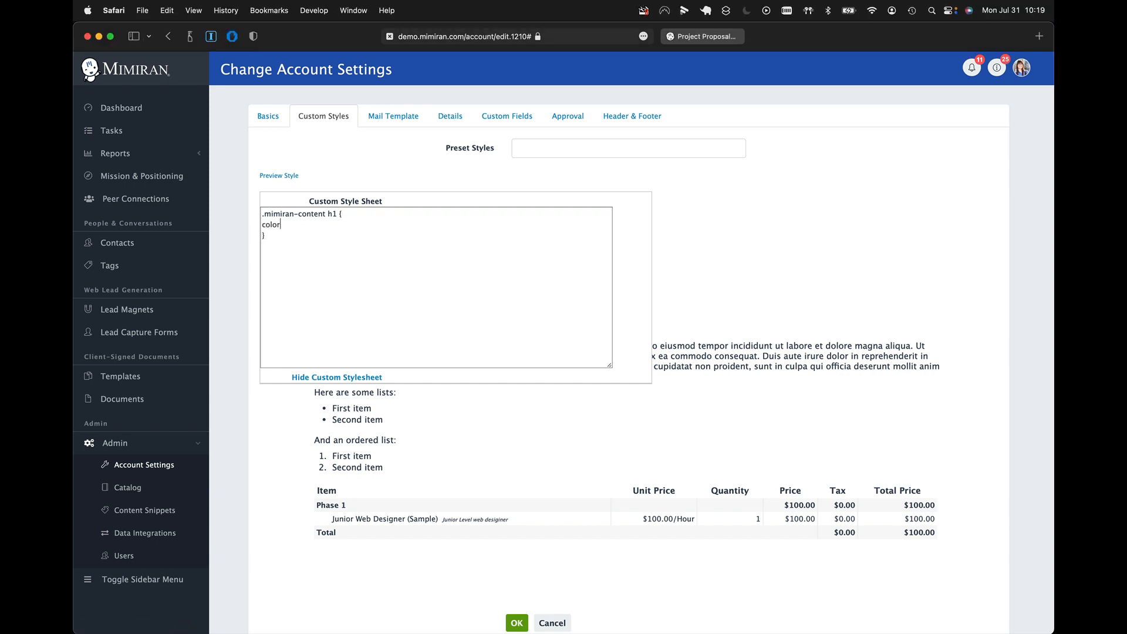
type(":")
key("super+v")
type(";")
key("Return")
type("font-weight: bold;")
key("Return")
type("font-size: 32pt;")
- Duplicate the h1 rule below itself and change the copy's selector to .mimiran-content h2
key("Right")
key("Right")
key("Return")
key("Return")
key("super+v")
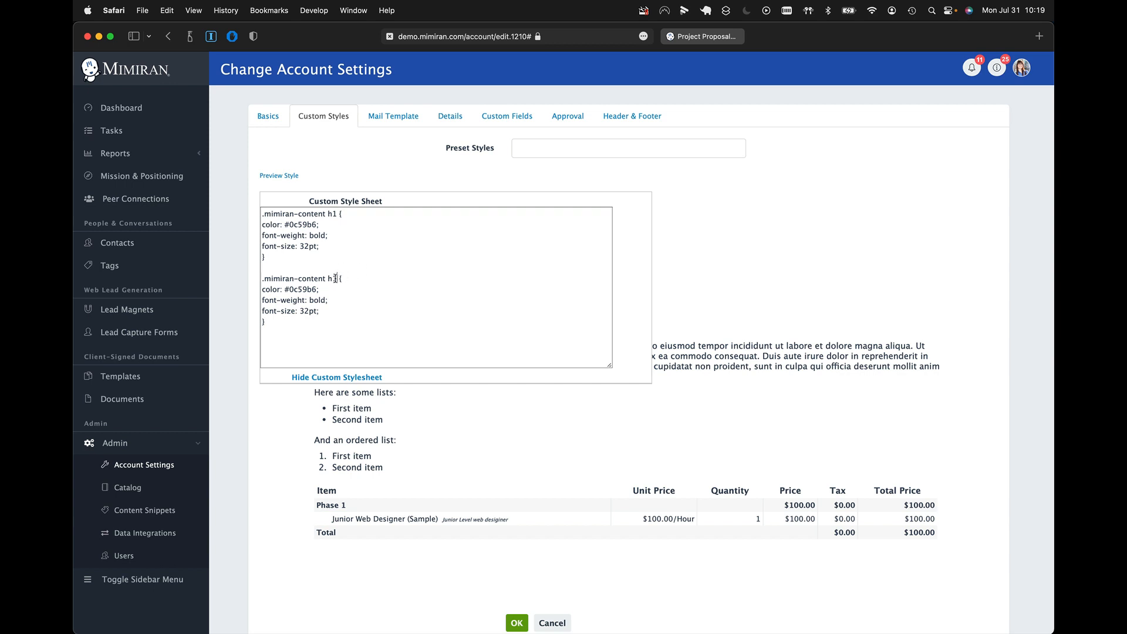
key("super+Tab")
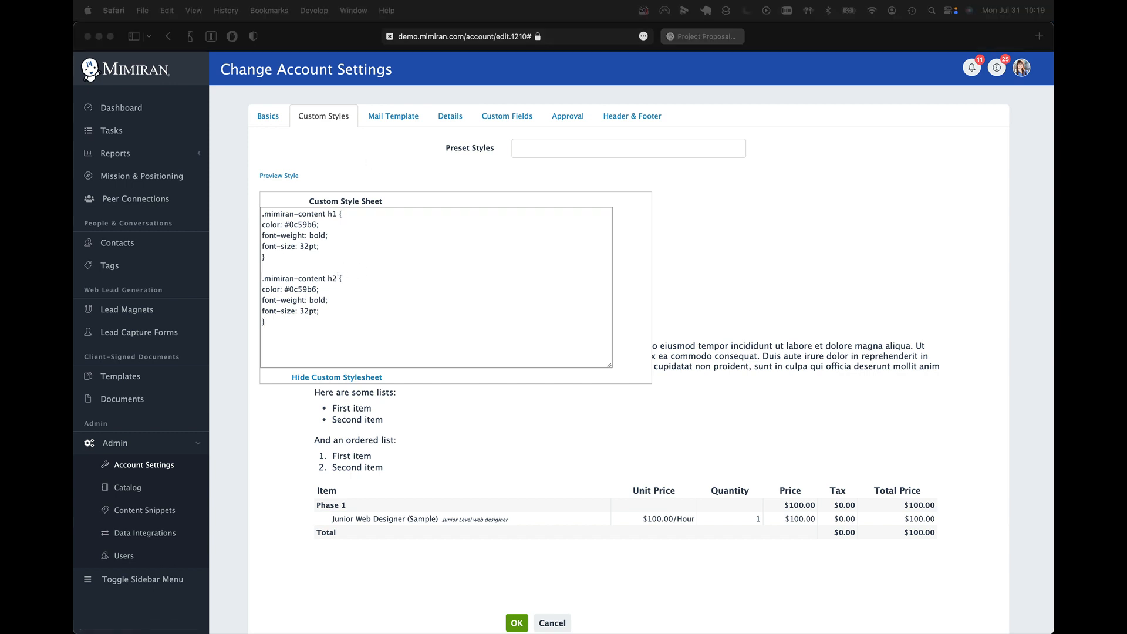
- Set the .mimiran-content h2 rule's color to #88c158 and remove its font-weight and font-size lines
left_click(337, 306)
double_click(318, 301)
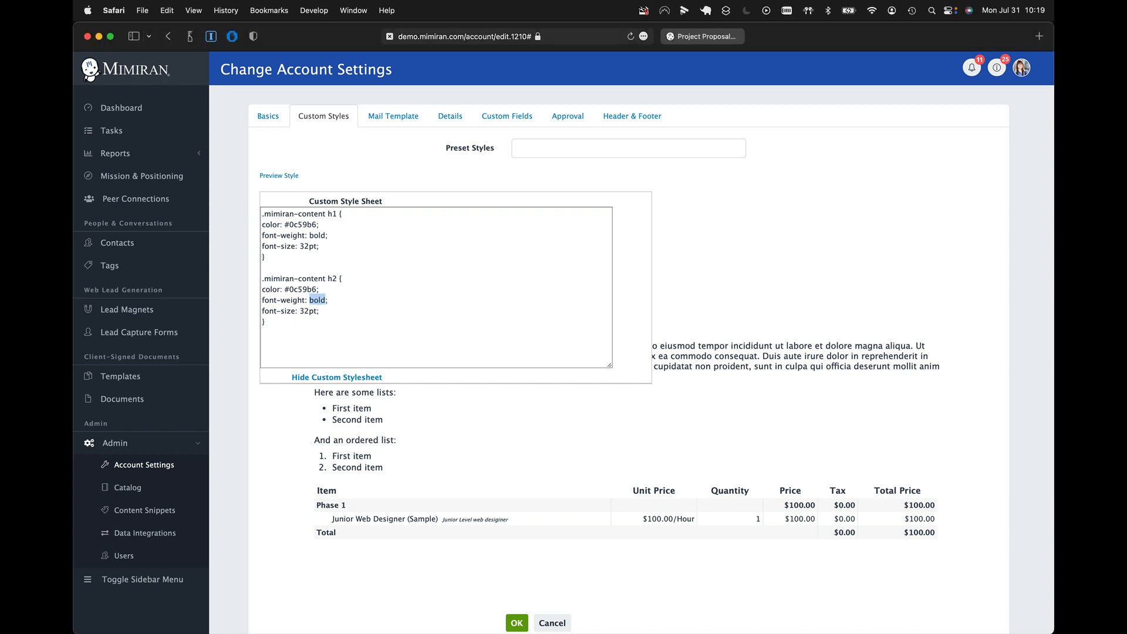
double_click(292, 290)
key("super+v")
left_click(286, 289)
key("BackSpace")
left_click_drag(339, 307, 230, 300)
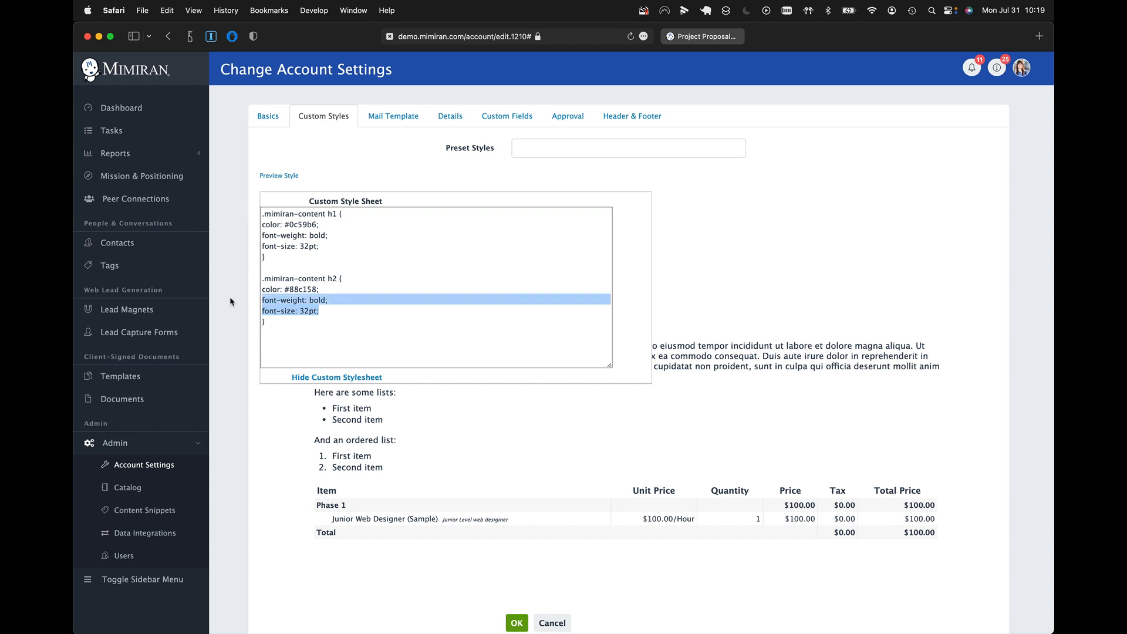
key("BackSpace")
- Hide the custom style sheet editor and preview the heading styles on the sample content
left_click(337, 377)
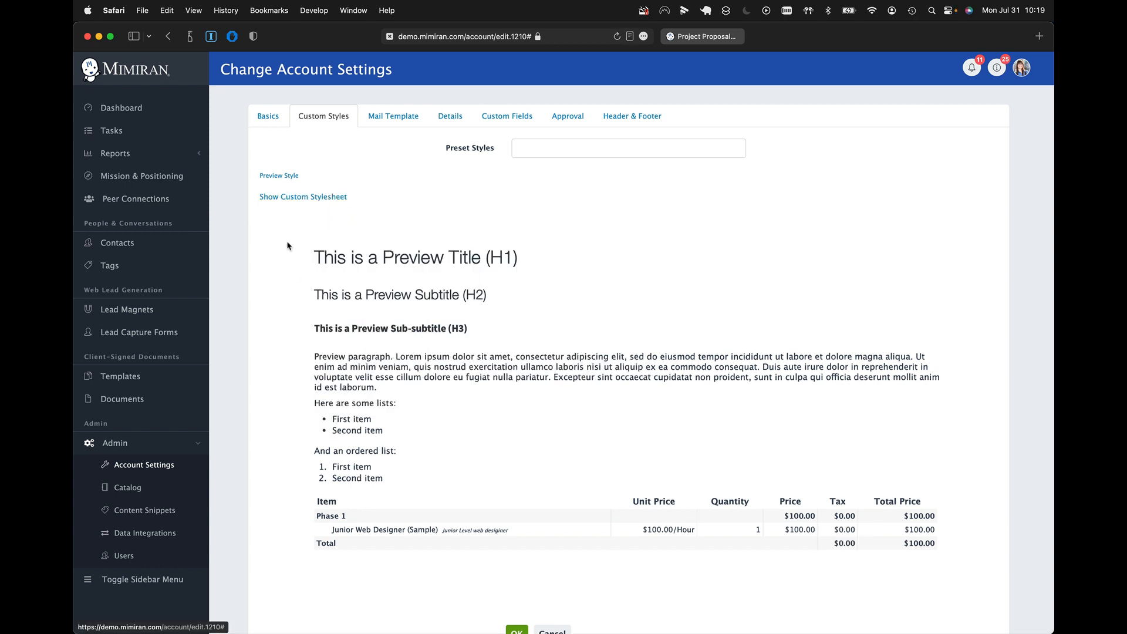
left_click(271, 177)
scroll(437, 350, "down", 2)
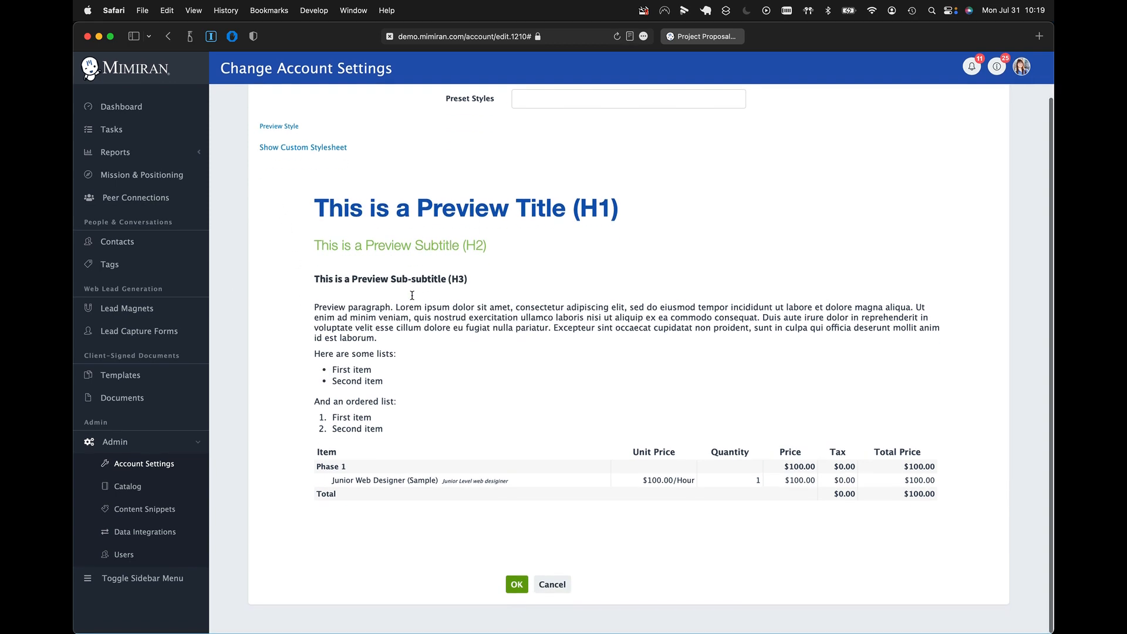
left_click(517, 583)
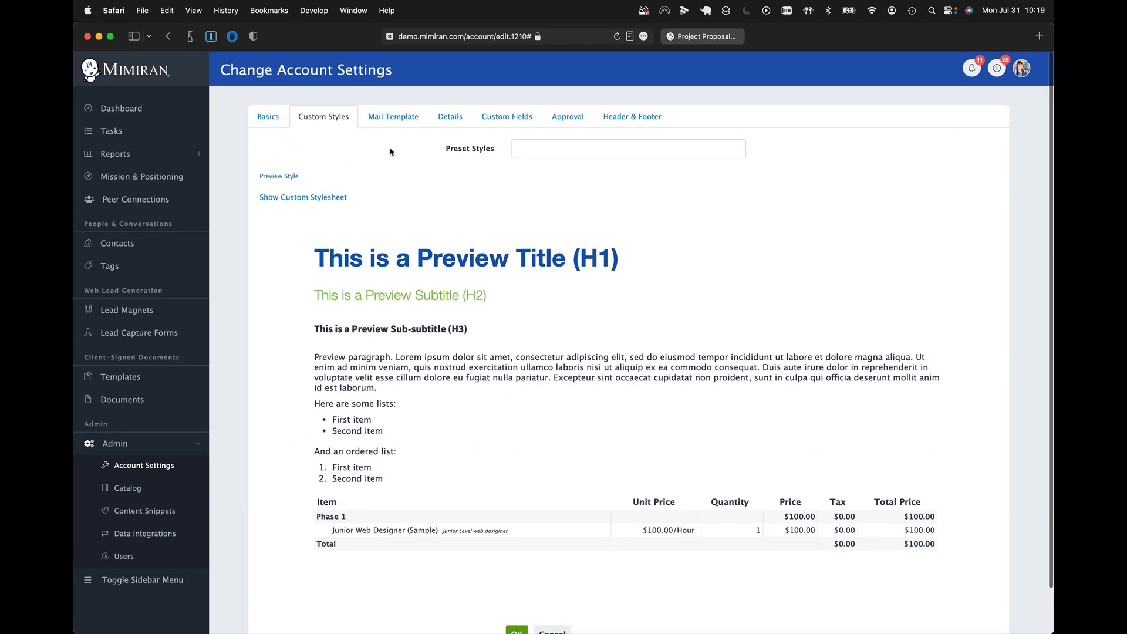
- Set the header text color to #88c158 in the account's basic settings and save the account
left_click_drag(241, 69, 387, 69)
scroll(545, 378, "down", 10)
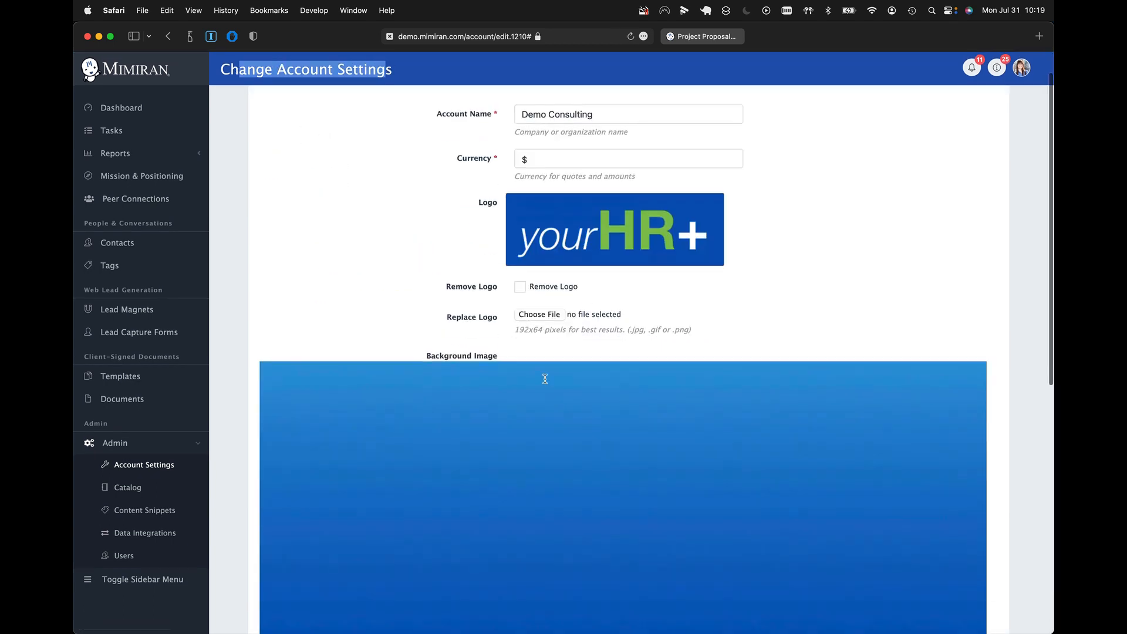
left_click(534, 344)
right_click(539, 373)
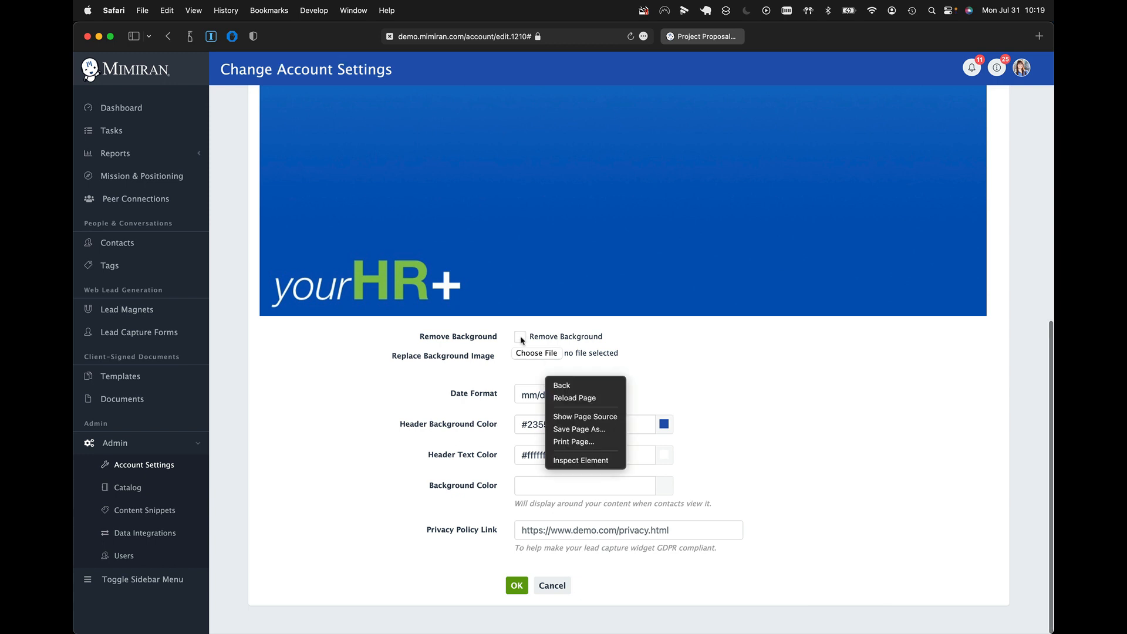
left_click(443, 398)
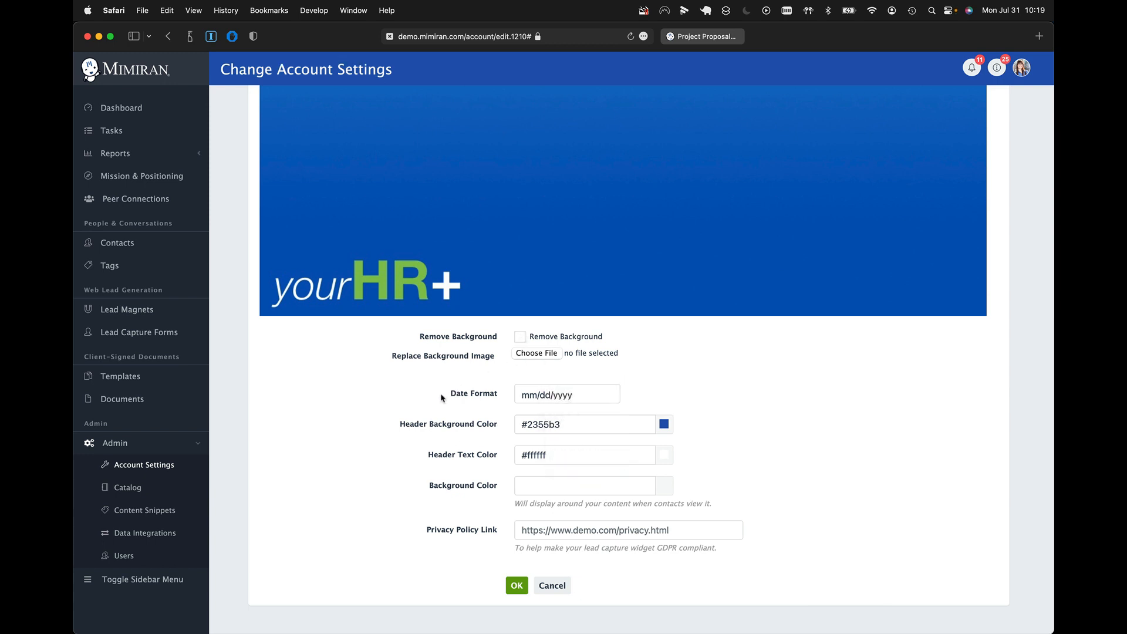
left_click(578, 463)
key("super+a")
type("#88c158")
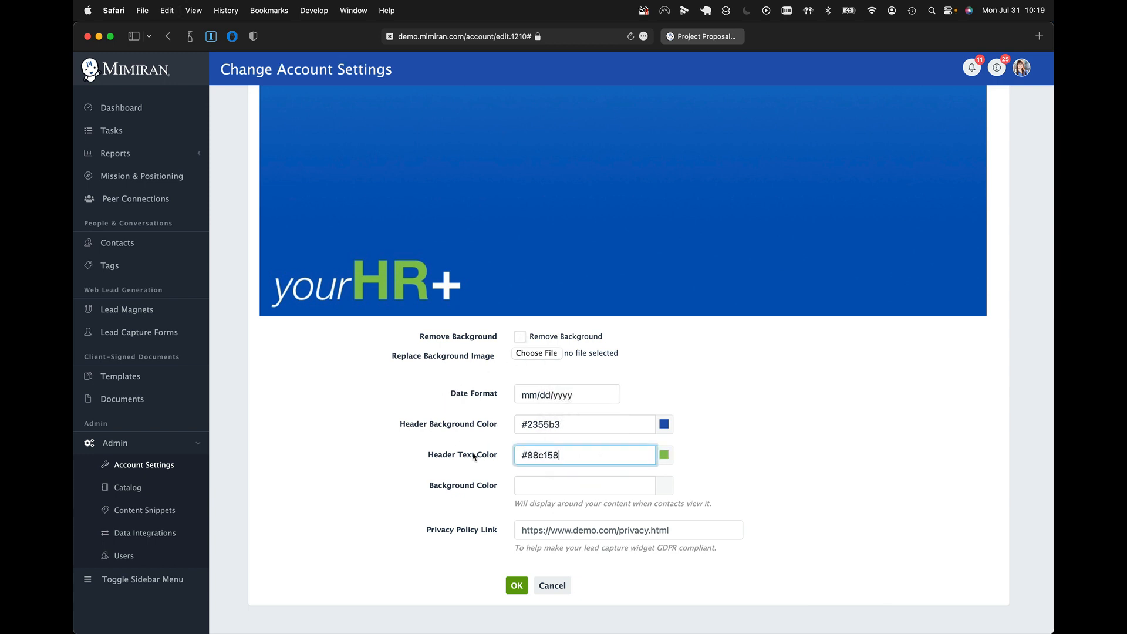
left_click(516, 585)
left_click(516, 585)
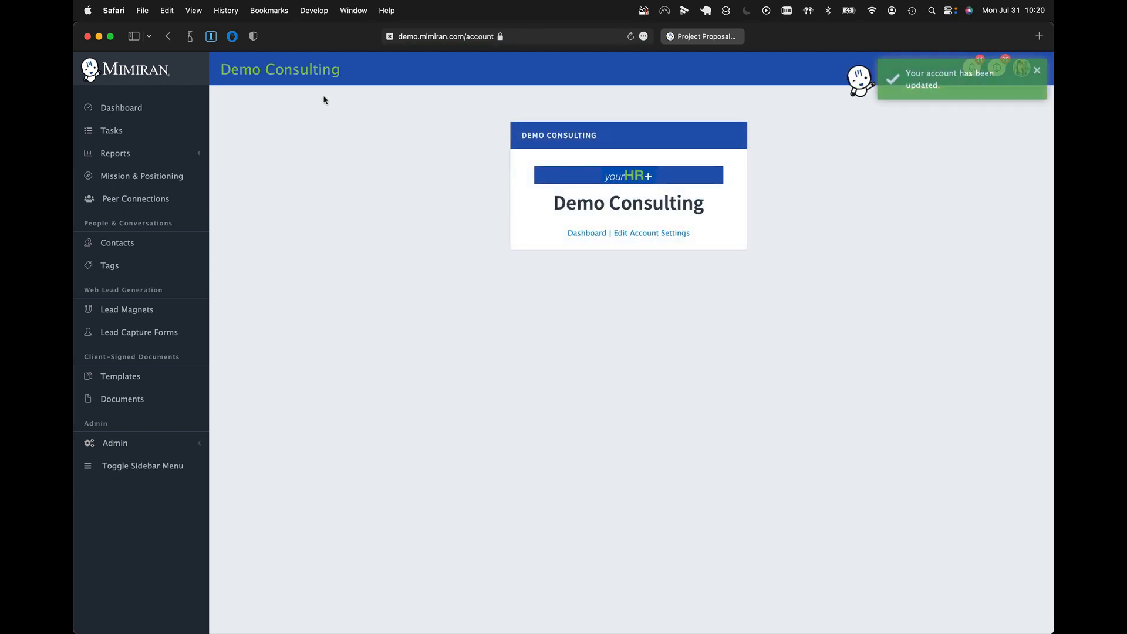
- Check the heading and header styling throughout the Project Proposal Template preview
left_click(704, 36)
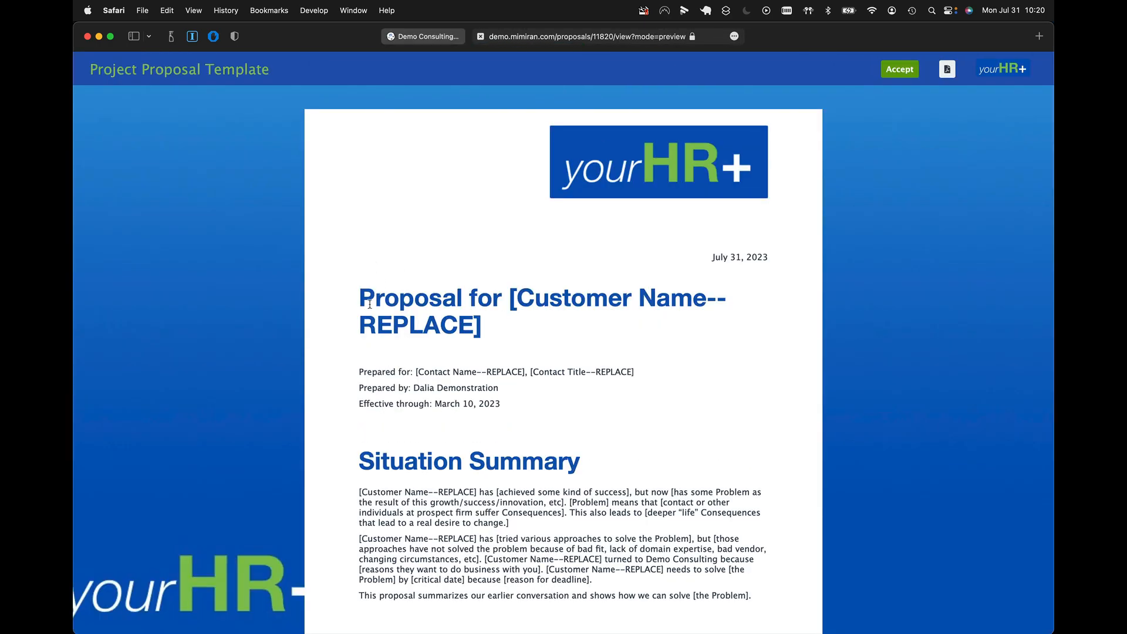
left_click_drag(364, 296, 495, 344)
scroll(495, 343, "down", 20)
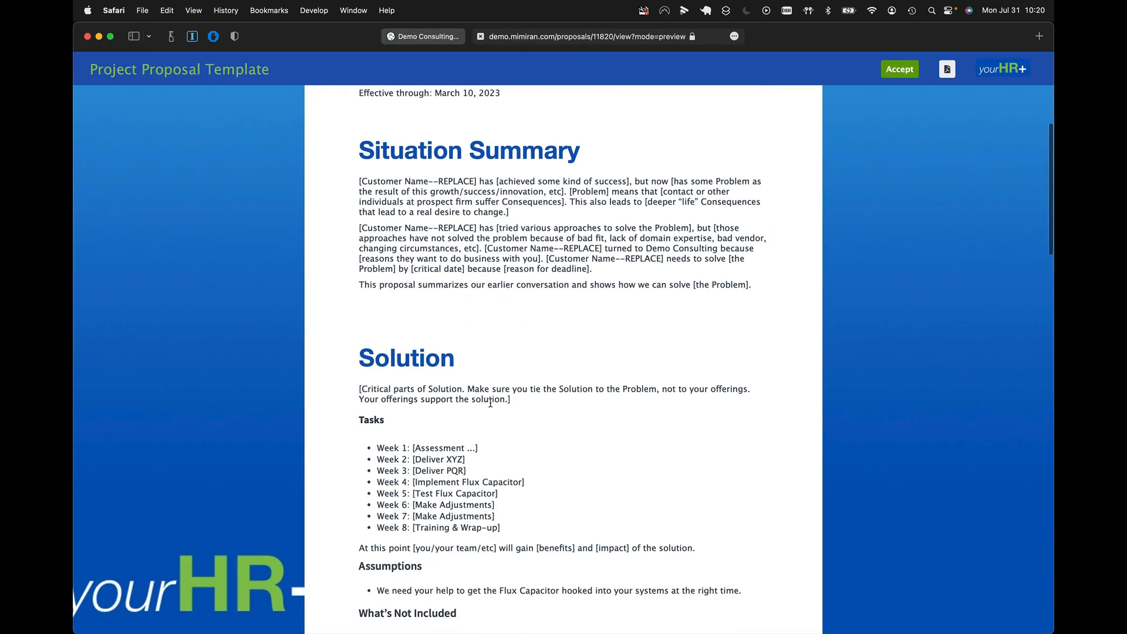
scroll(490, 402, "down", 15)
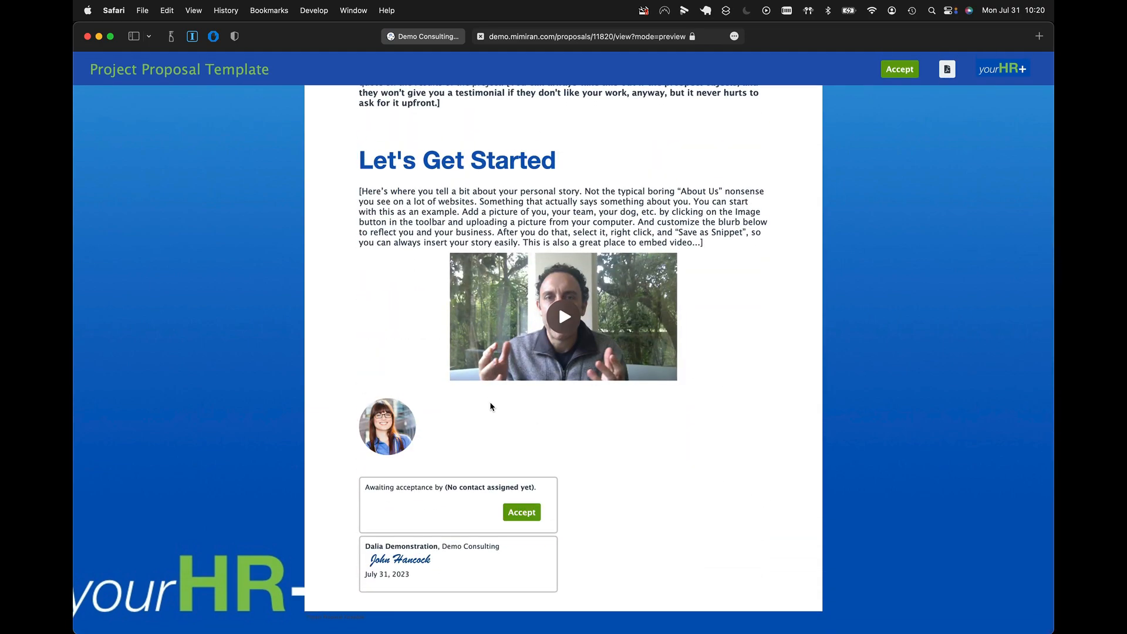
scroll(491, 406, "up", 20)
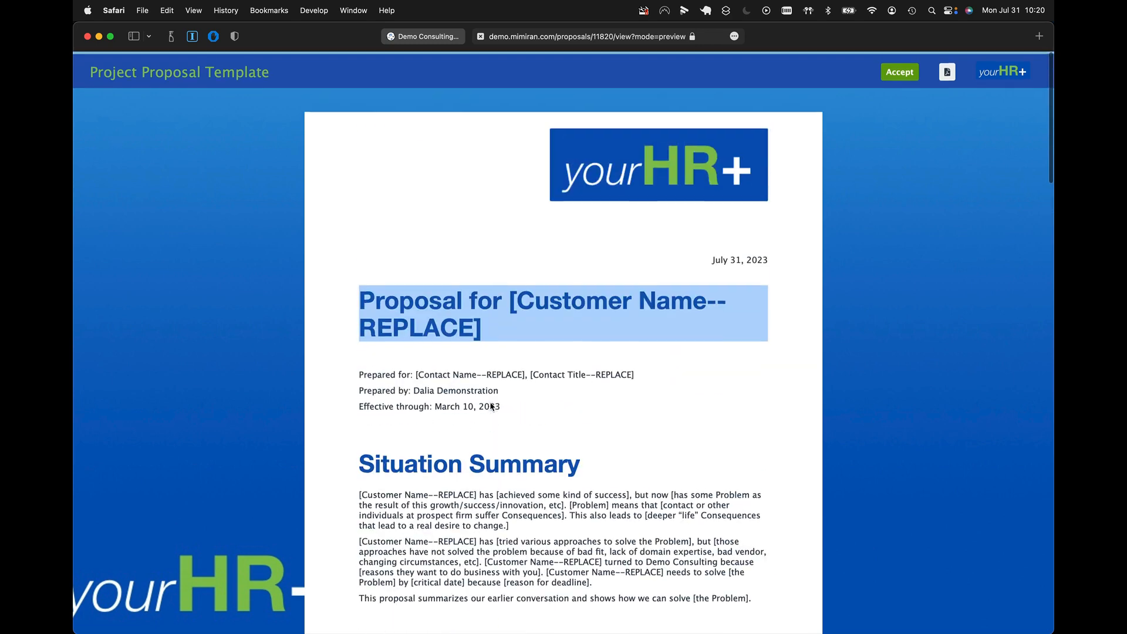
- Set the .mimiran-content h1 rule to font-weight 200 and font-size 24pt in the account's custom style sheet, and save it
left_click(440, 38)
left_click(630, 234)
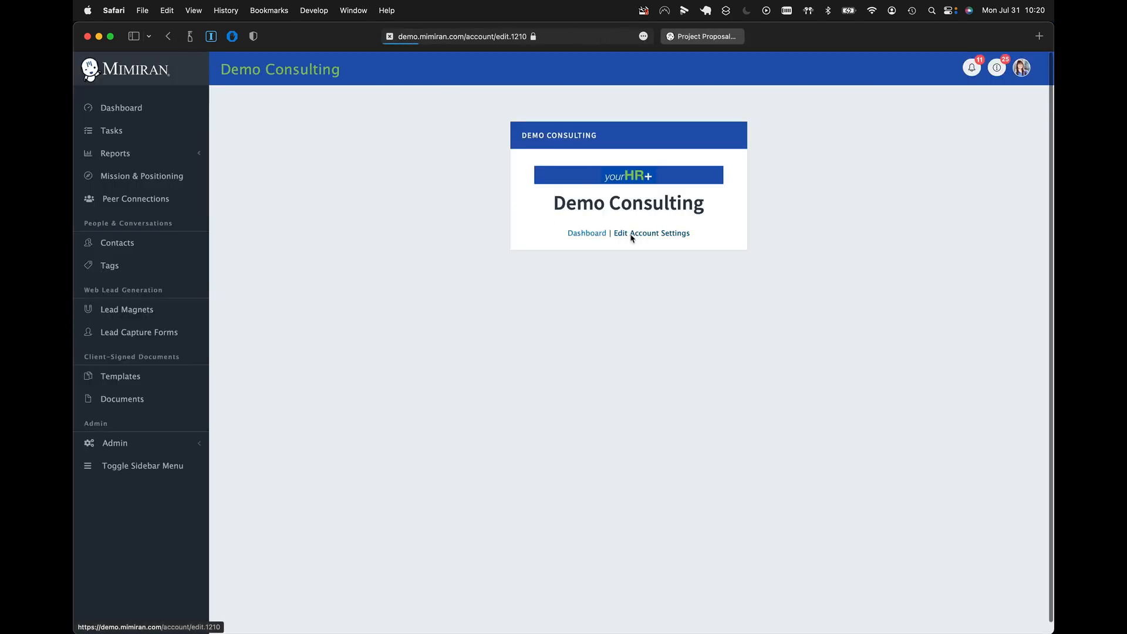
left_click(337, 120)
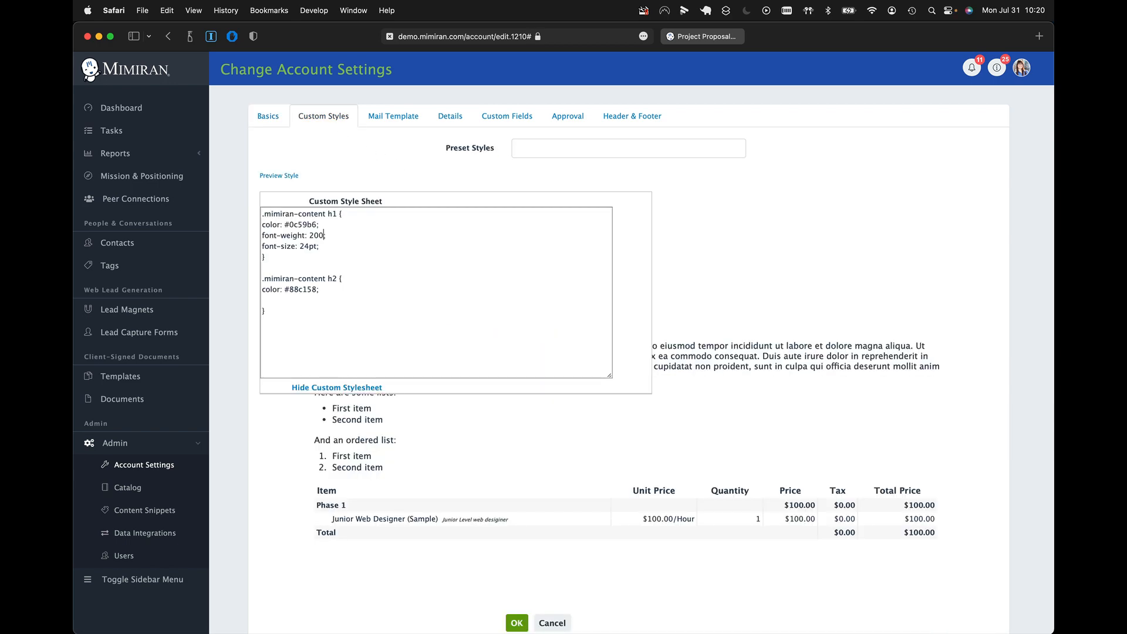
left_click(279, 177)
scroll(295, 314, "down", 2)
key("ctrl+Tab")
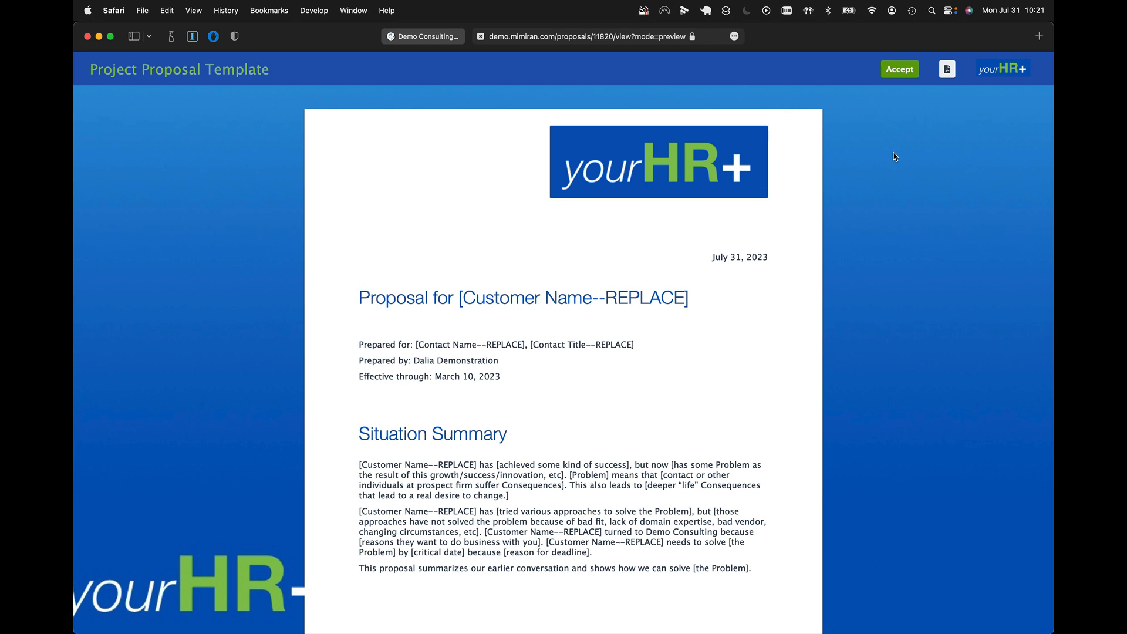
- Add a .mimiran-btn-accept rule with color pink and background-color blue, plus a :hover rule with color red and background-color pink, to the custom style sheet
left_click(440, 37)
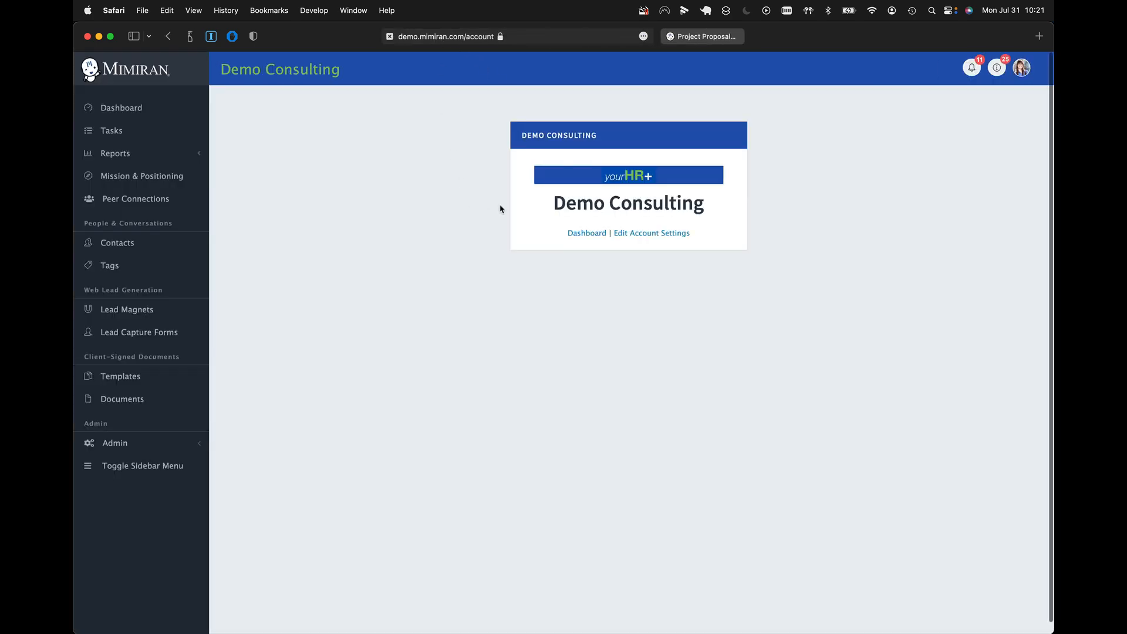
left_click(650, 233)
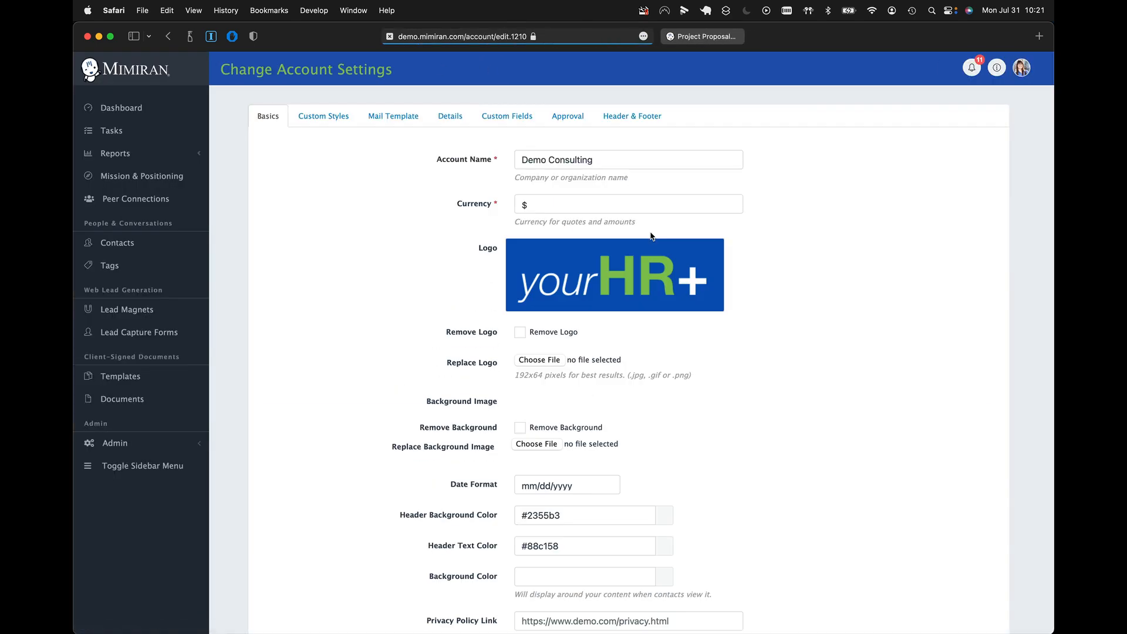
left_click(323, 117)
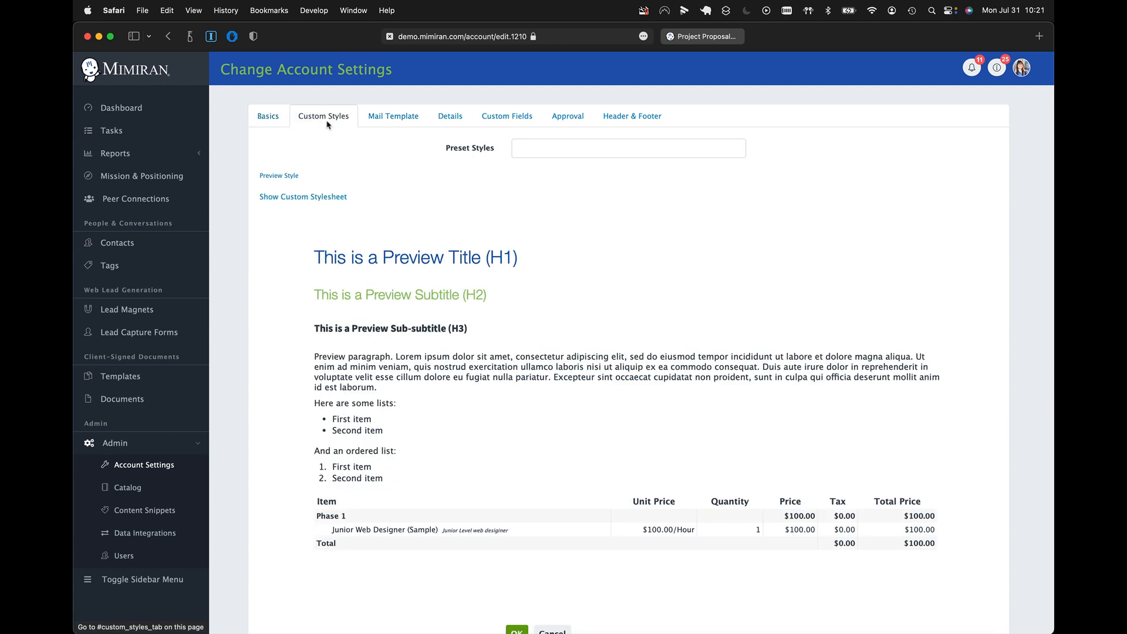
left_click(305, 196)
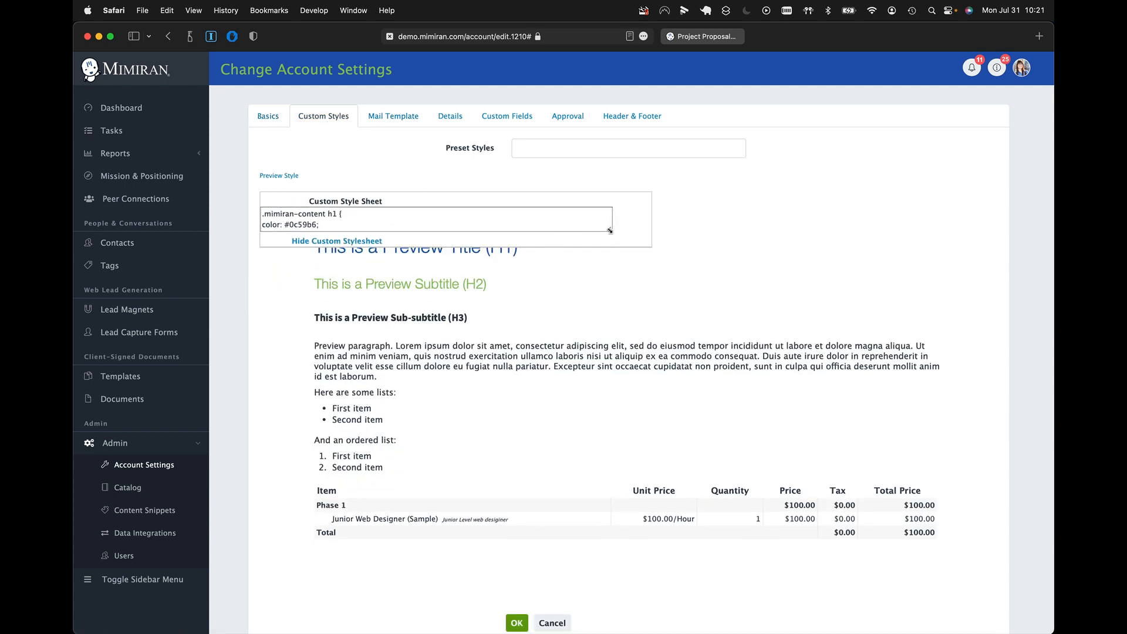
left_click_drag(610, 230, 610, 403)
left_click(320, 317)
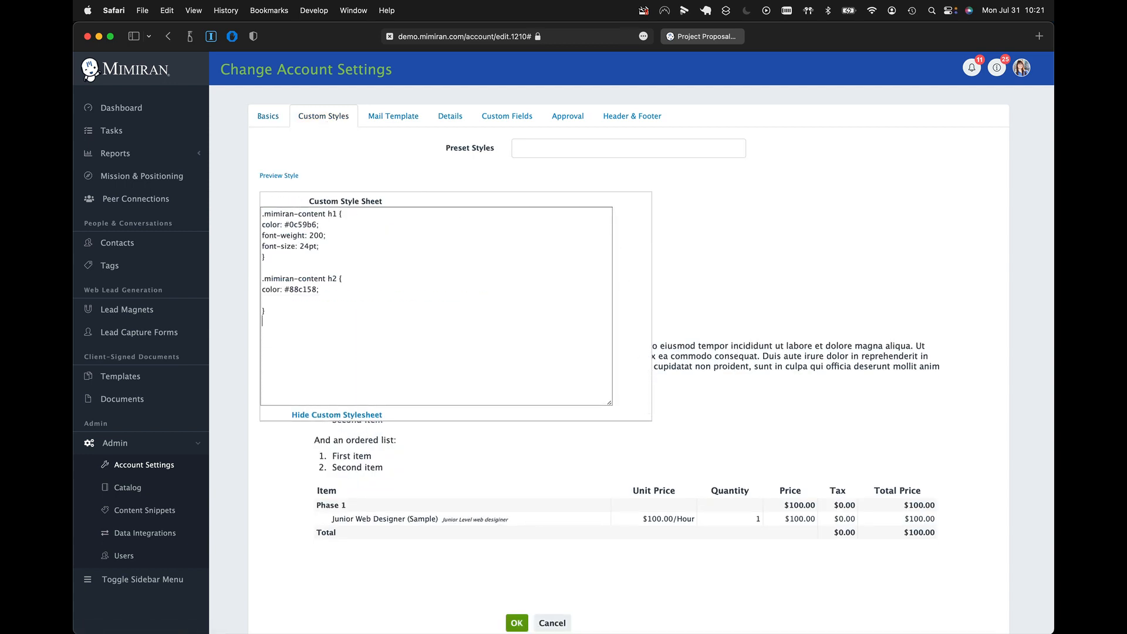
type(".mimiran-btn-accept { color: pink; background-color: blue; }  .mimiran-btn-accept:hover { color: red; background-color: pink; }")
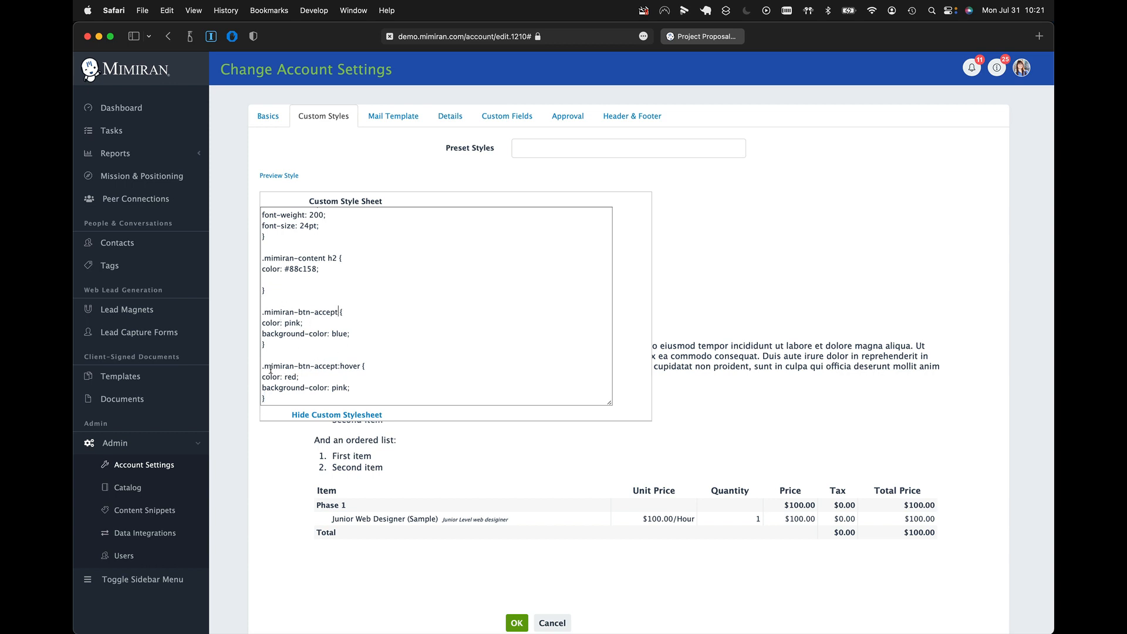
- Remove the blank line inside the .mimiran-content h2 rule, then hide the style sheet editor and save the account settings
left_click_drag(263, 368, 361, 367)
left_click(361, 366)
left_click(282, 280)
key("BackSpace")
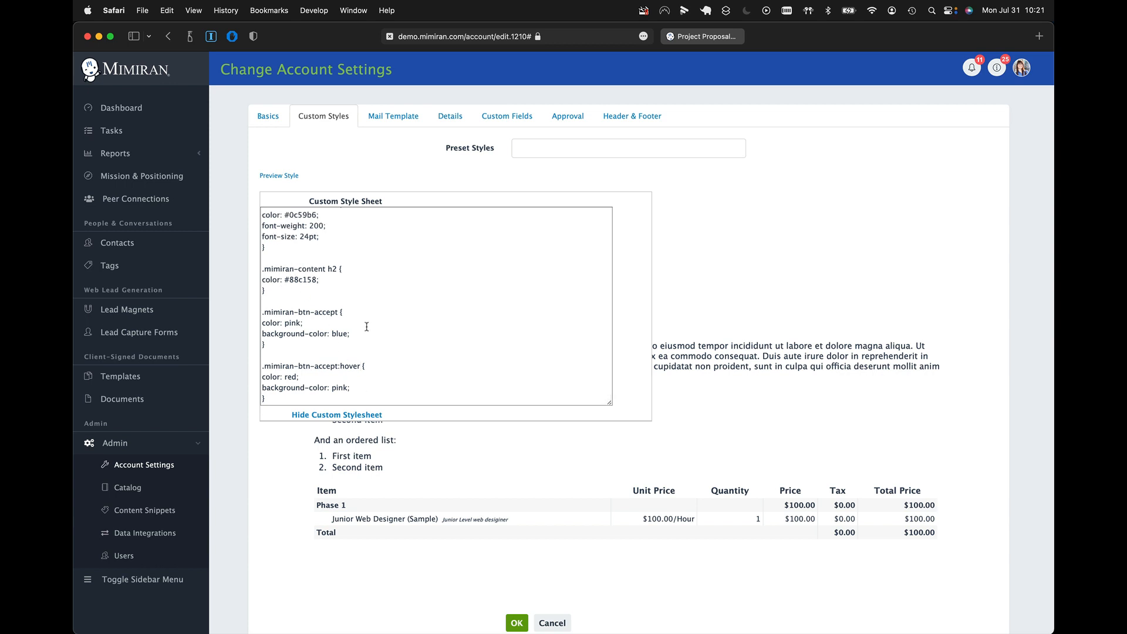
scroll(366, 326, "down", 2)
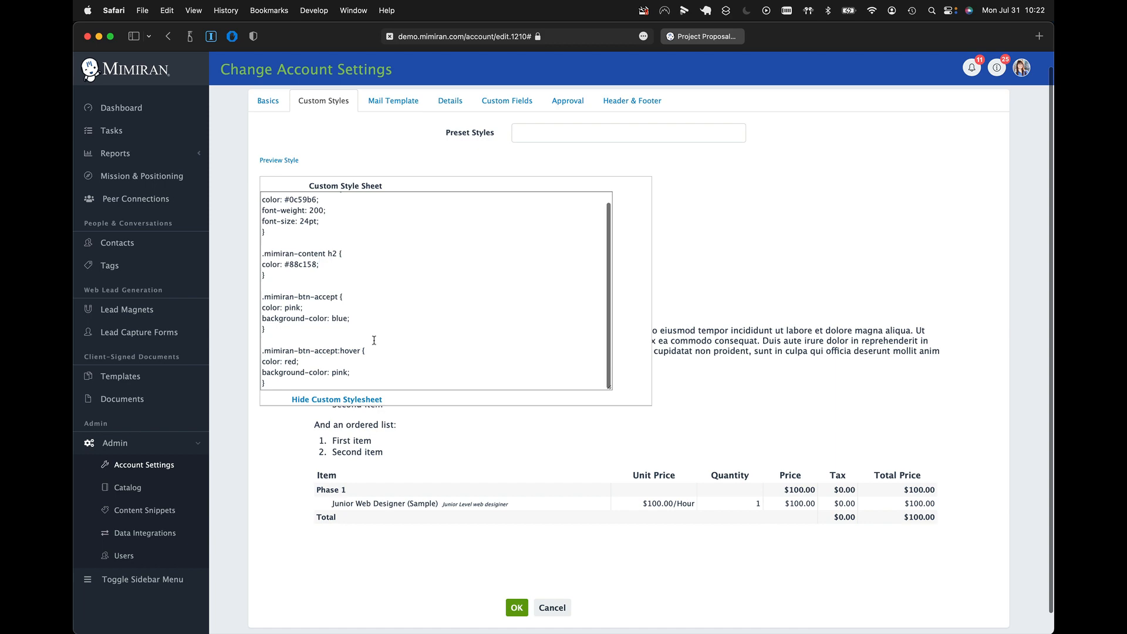
left_click(343, 400)
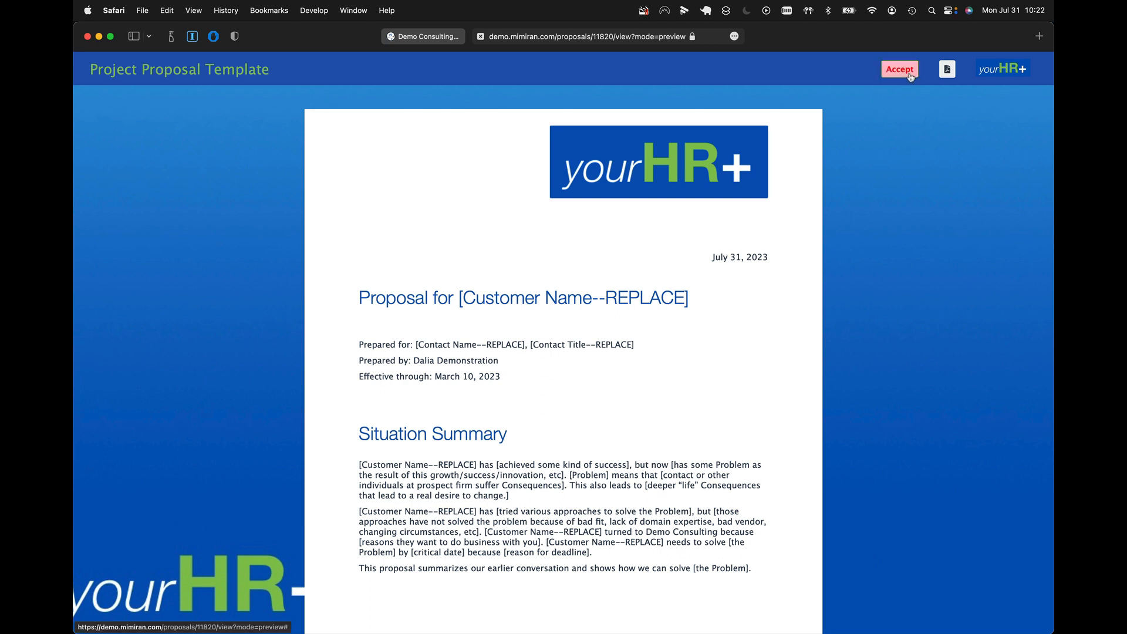
- Return from the proposal preview to the custom styles in the account settings
left_click(423, 36)
left_click(649, 233)
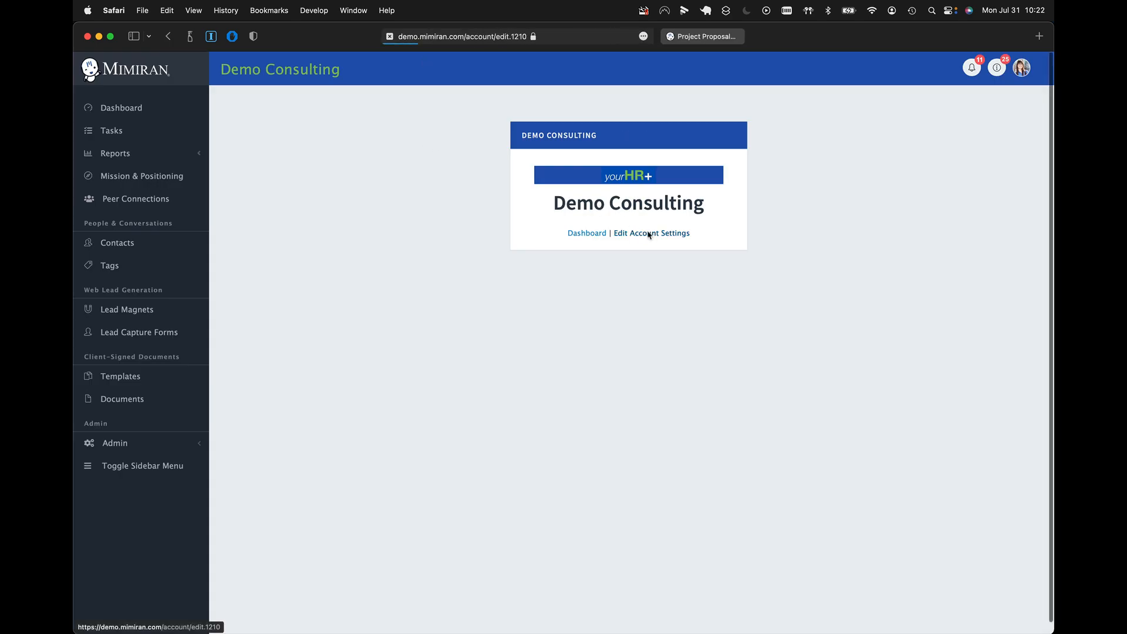
left_click(324, 117)
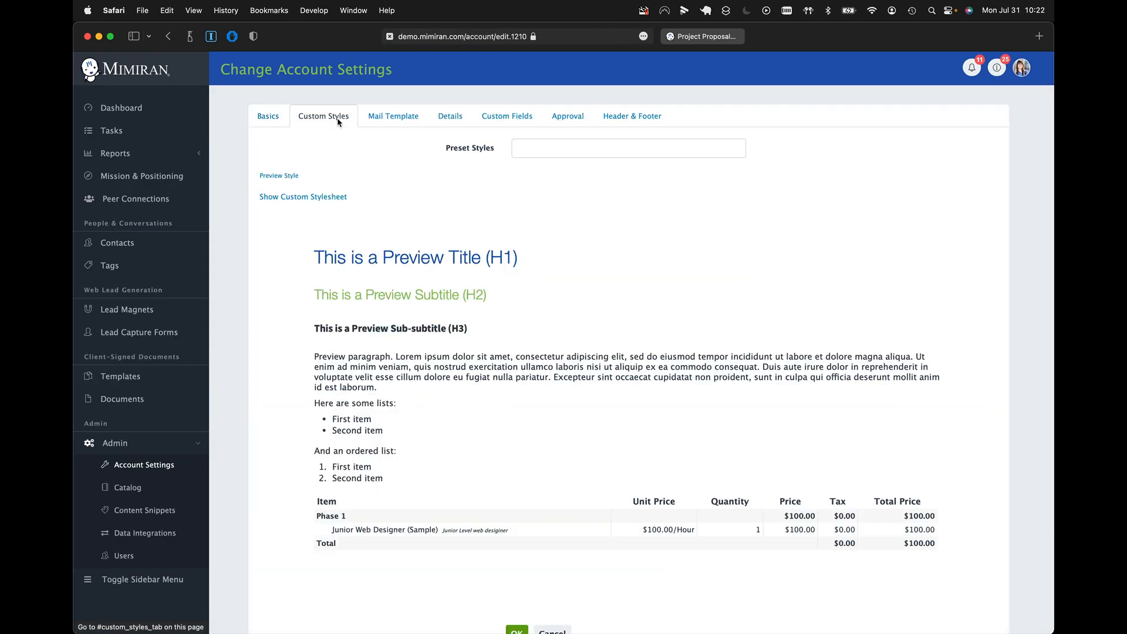